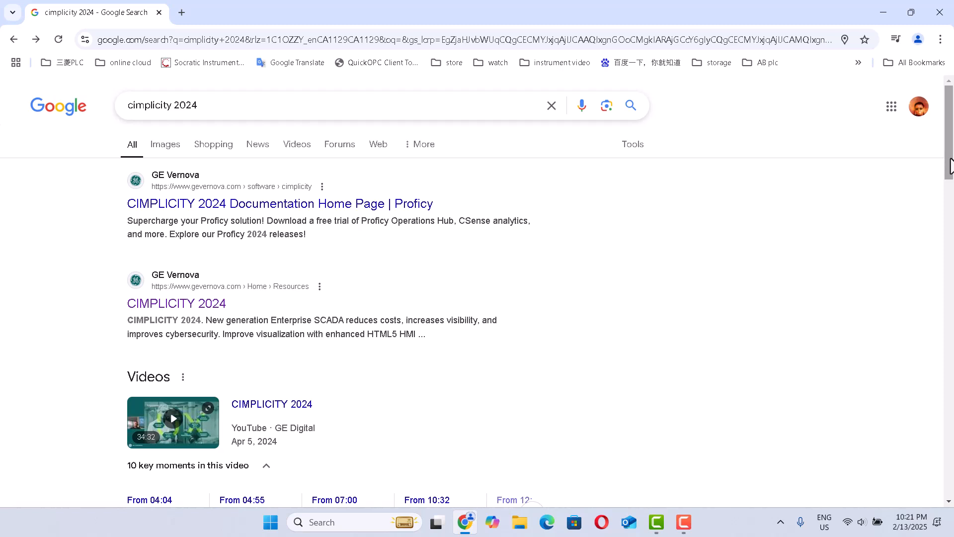
Step: Open the CIMPLICITY 2024 resource page from the search results and accept its cookies
{"action": "left_click", "coordinate": [366, 106]}
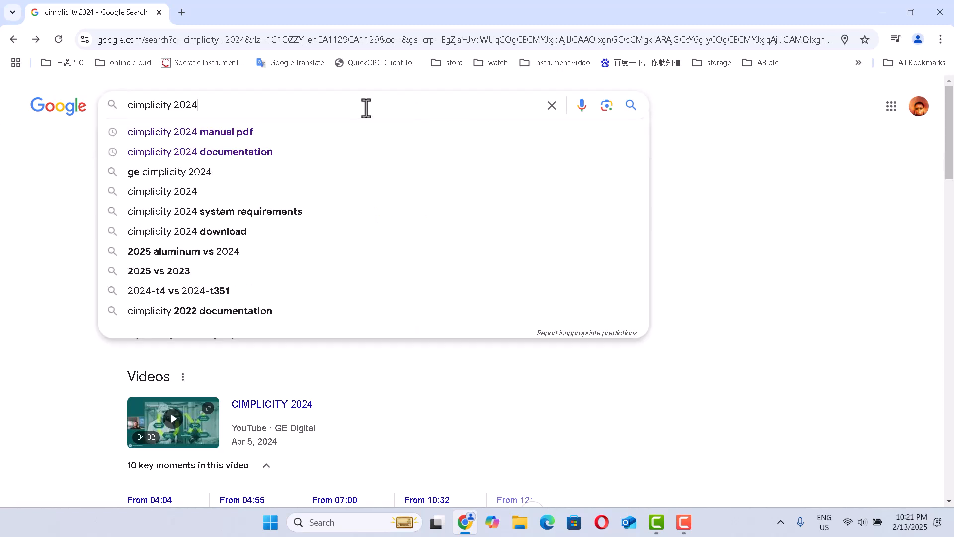
{"action": "left_click", "coordinate": [40, 155]}
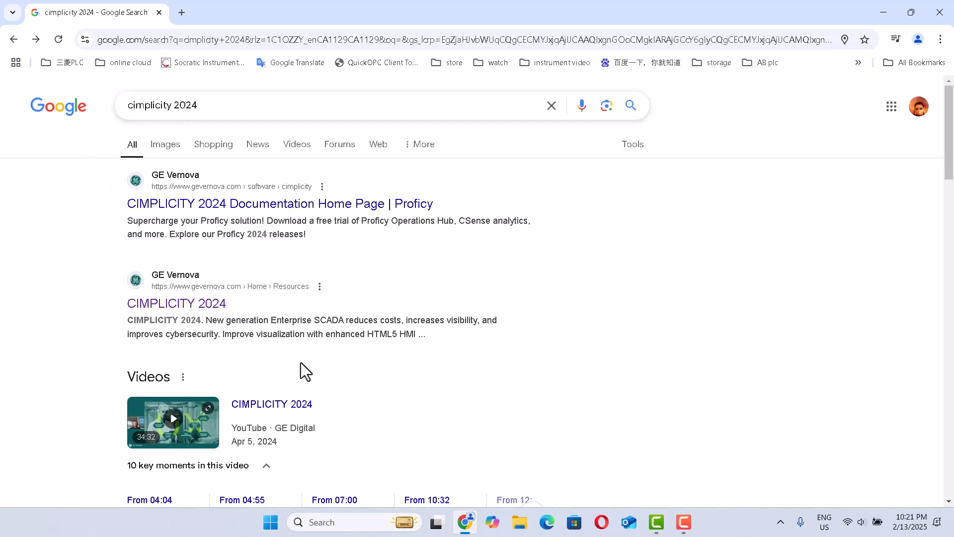
{"action": "left_click", "coordinate": [190, 304]}
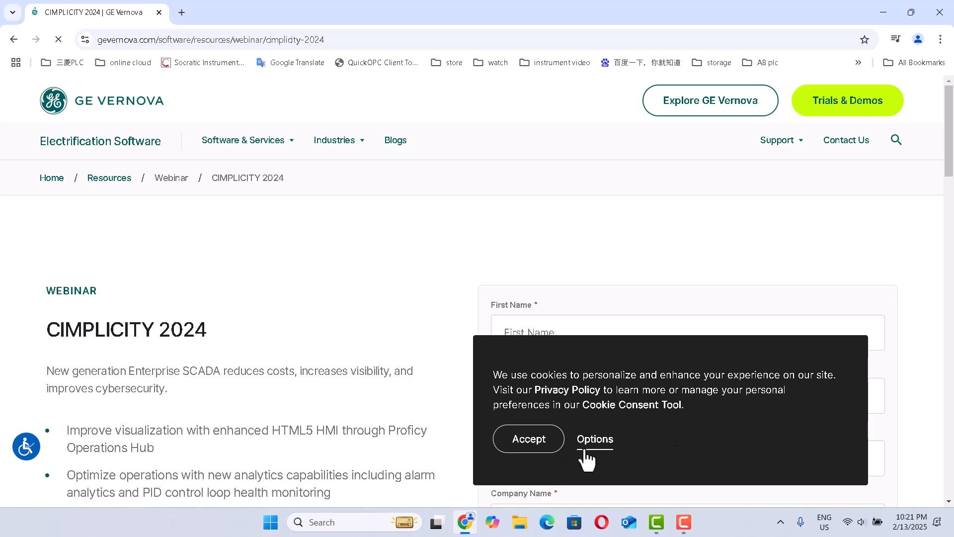
{"action": "left_click", "coordinate": [516, 446]}
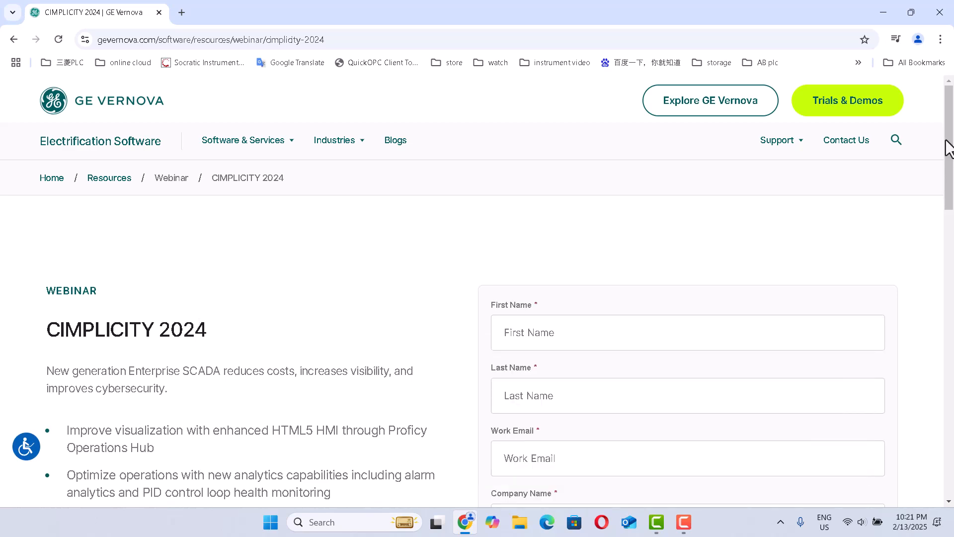
Step: Close the chat popup and scroll through the CIMPLICITY 2024 webinar page and its registration form
{"action": "mouse_move", "coordinate": [946, 148]}
{"action": "left_mouse_down"}
{"action": "mouse_move", "coordinate": [947, 178]}
{"action": "mouse_move", "coordinate": [949, 159]}
{"action": "left_mouse_up"}
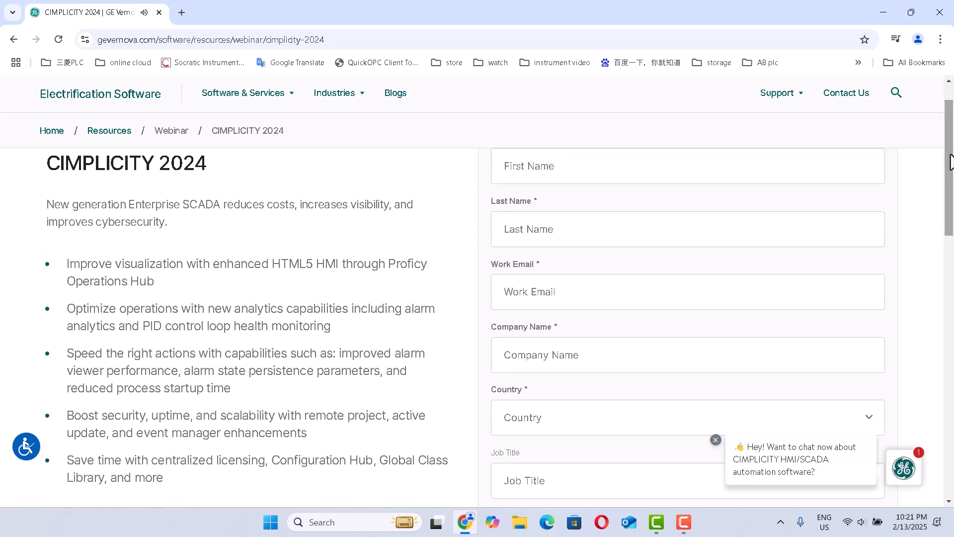
{"action": "scroll", "coordinate": [946, 164], "scroll_direction": "up", "scroll_amount": 4}
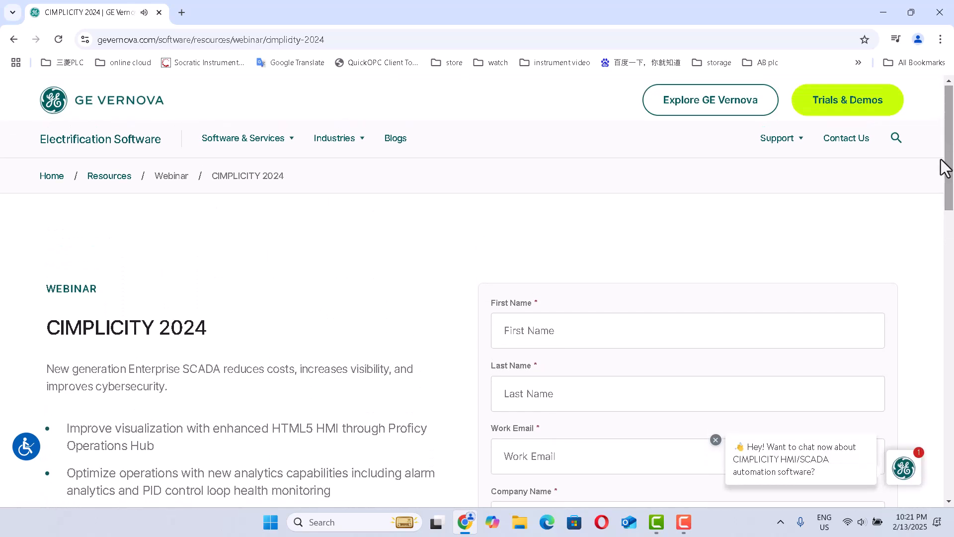
{"action": "left_click", "coordinate": [716, 440]}
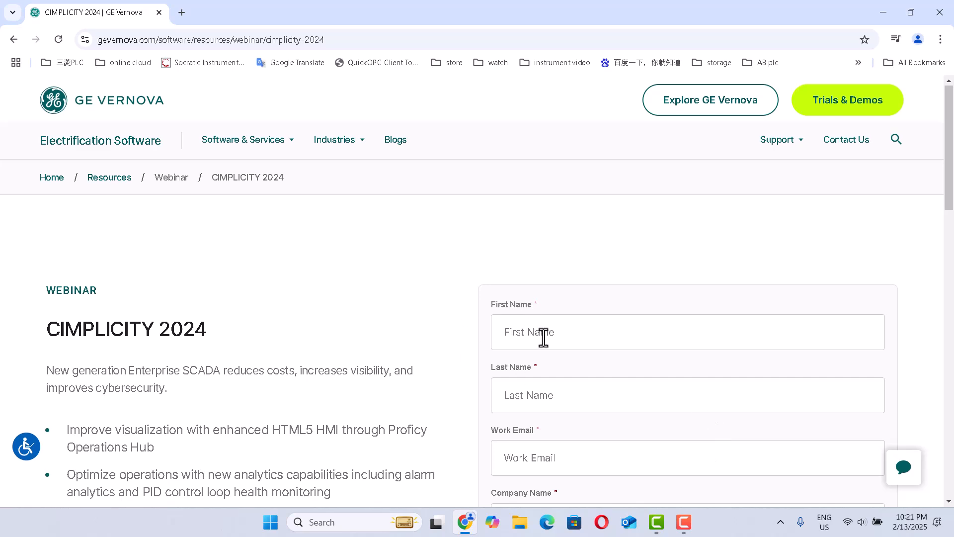
{"action": "scroll", "coordinate": [947, 157], "scroll_direction": "down", "scroll_amount": 5}
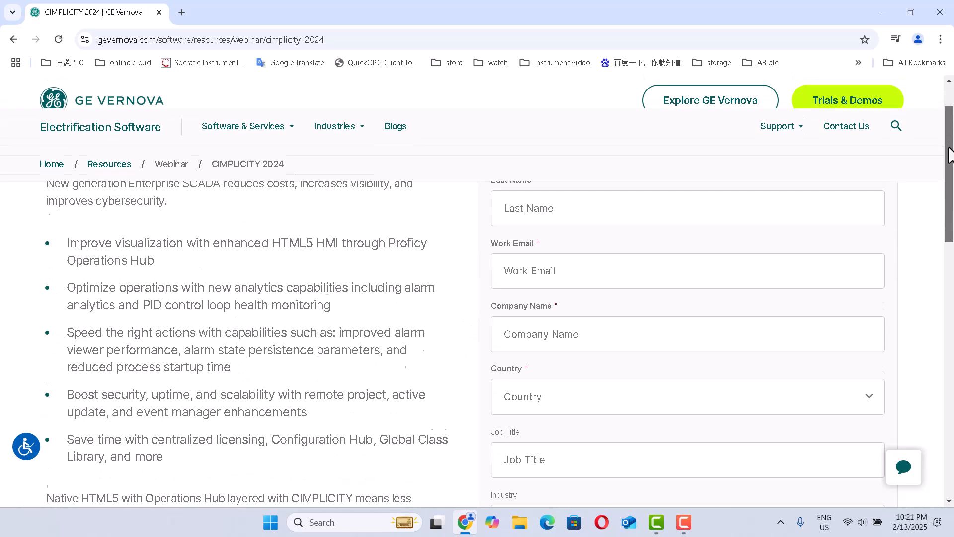
{"action": "left_click_drag", "start_coordinate": [949, 159], "coordinate": [948, 171]}
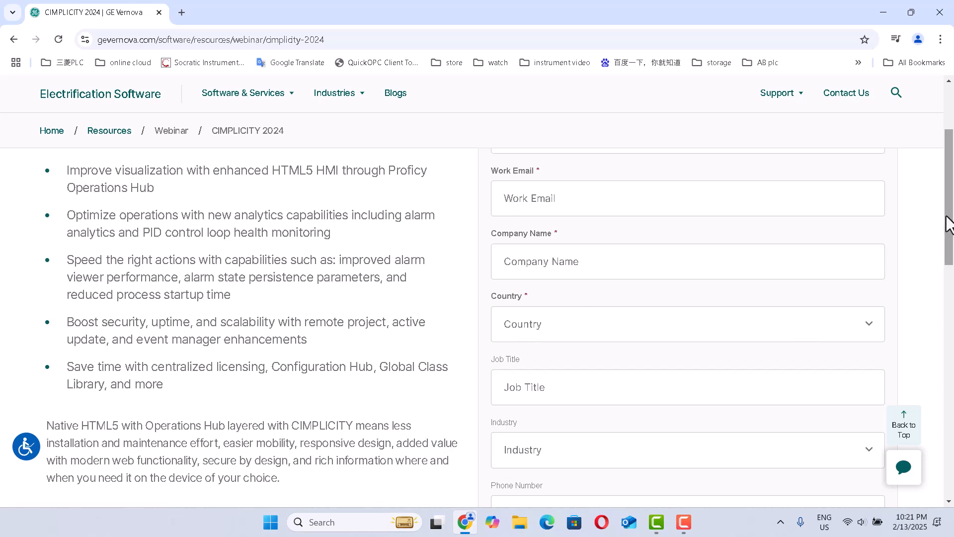
{"action": "left_click_drag", "start_coordinate": [949, 223], "coordinate": [951, 324]}
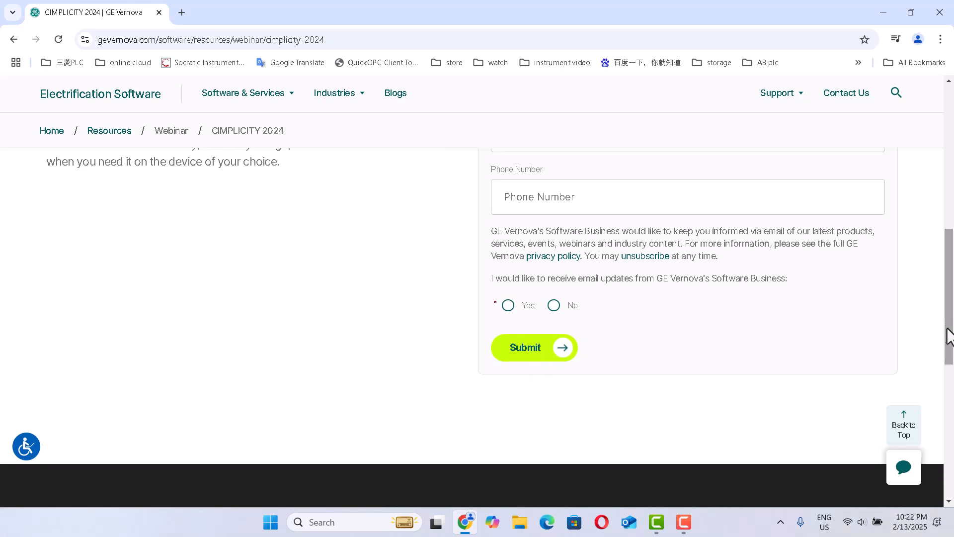
{"action": "left_click_drag", "start_coordinate": [949, 330], "coordinate": [949, 110]}
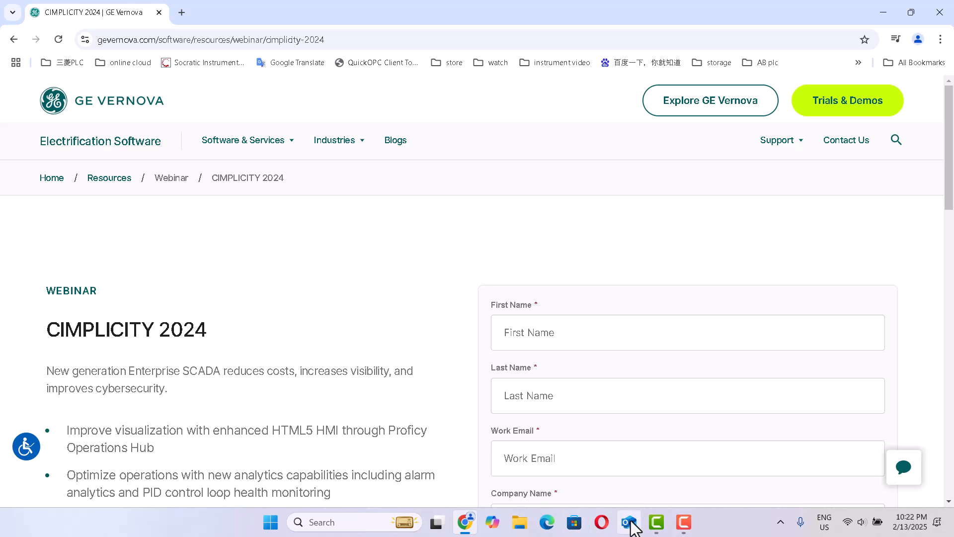
Step: Minimize the browser and open the Setup folder on the CD Drive (G:) CIMP_2024_Integr
{"action": "left_click", "coordinate": [881, 10]}
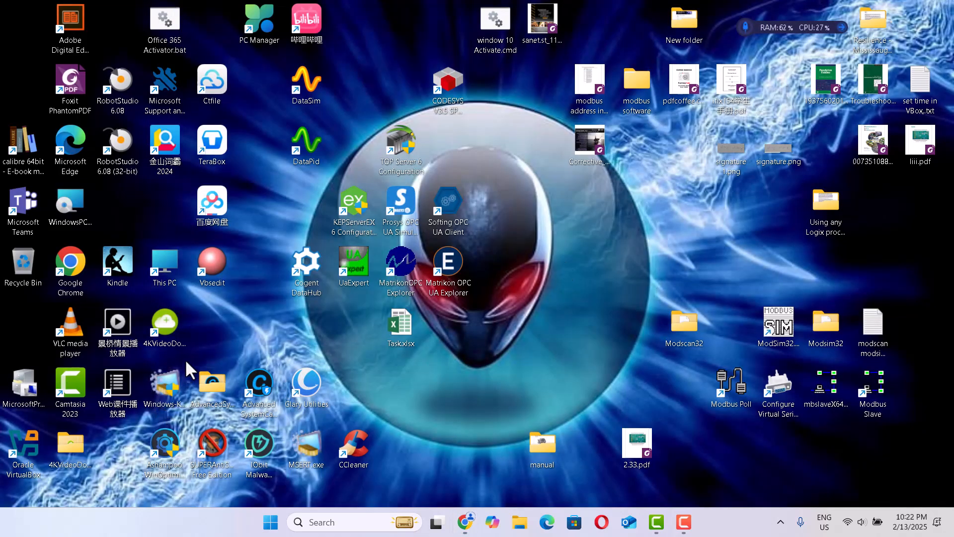
{"action": "double_click", "coordinate": [167, 274]}
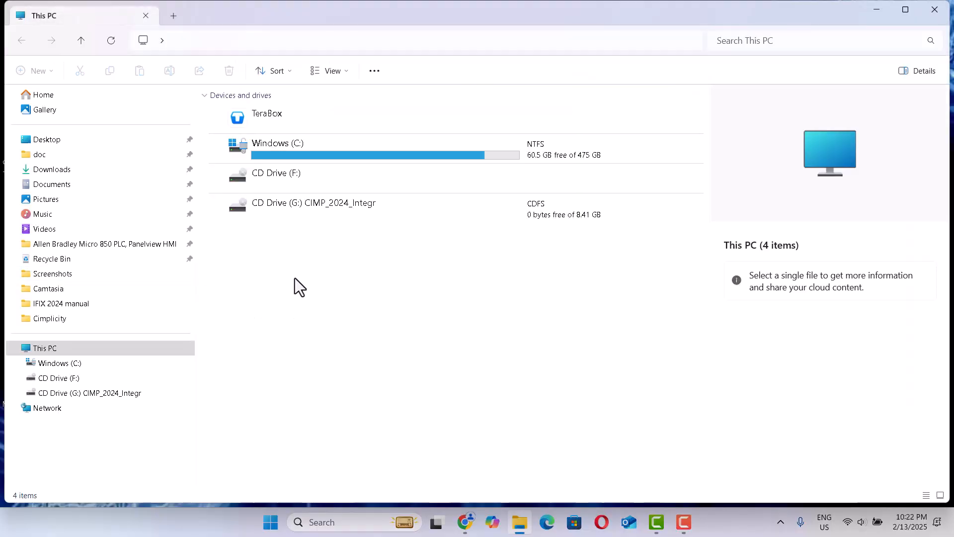
{"action": "double_click", "coordinate": [312, 205]}
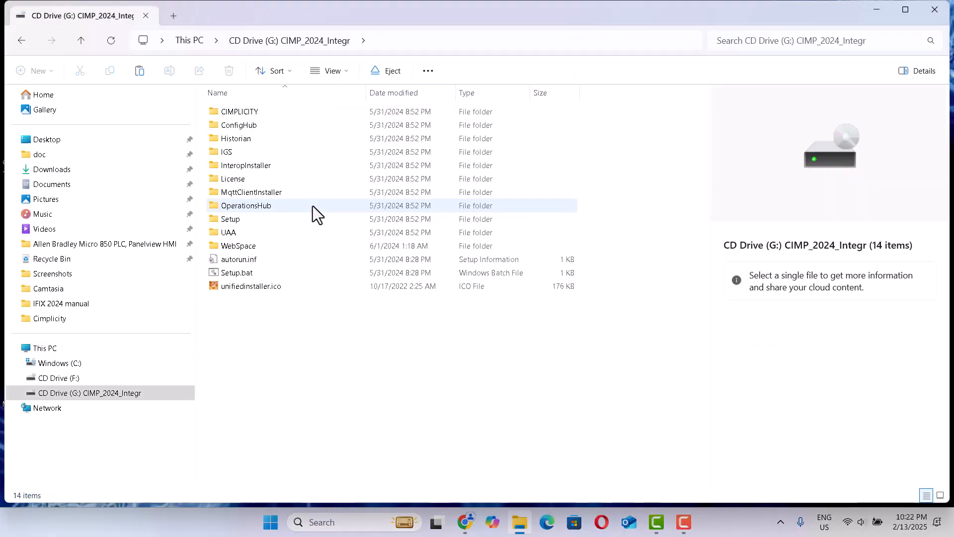
{"action": "double_click", "coordinate": [235, 222]}
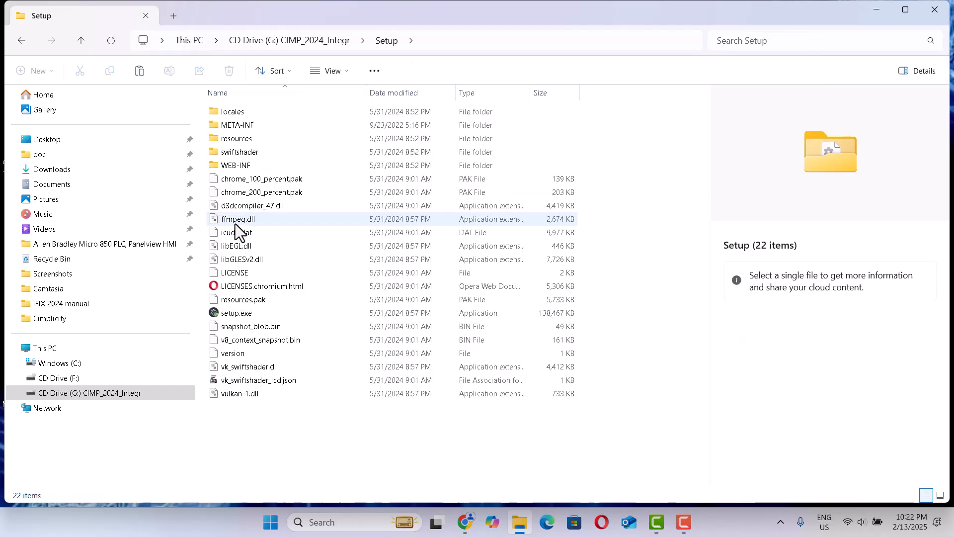
Step: Run setup.exe as administrator
{"action": "left_click", "coordinate": [235, 314]}
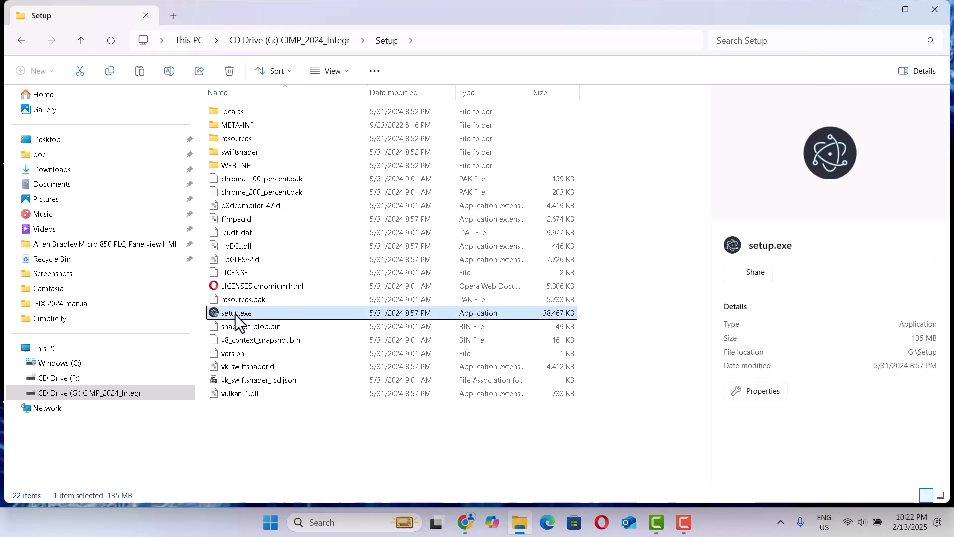
{"action": "right_click", "coordinate": [235, 314]}
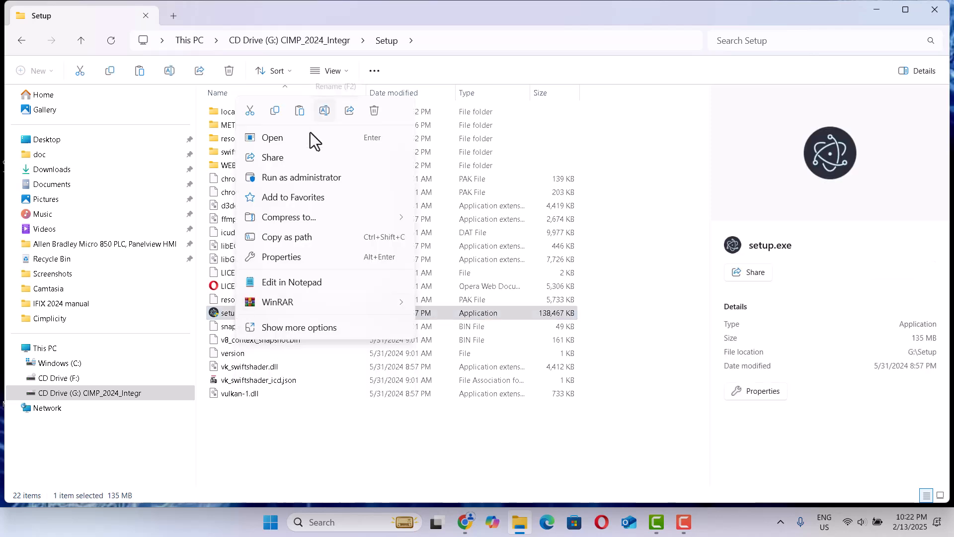
{"action": "left_click", "coordinate": [294, 177]}
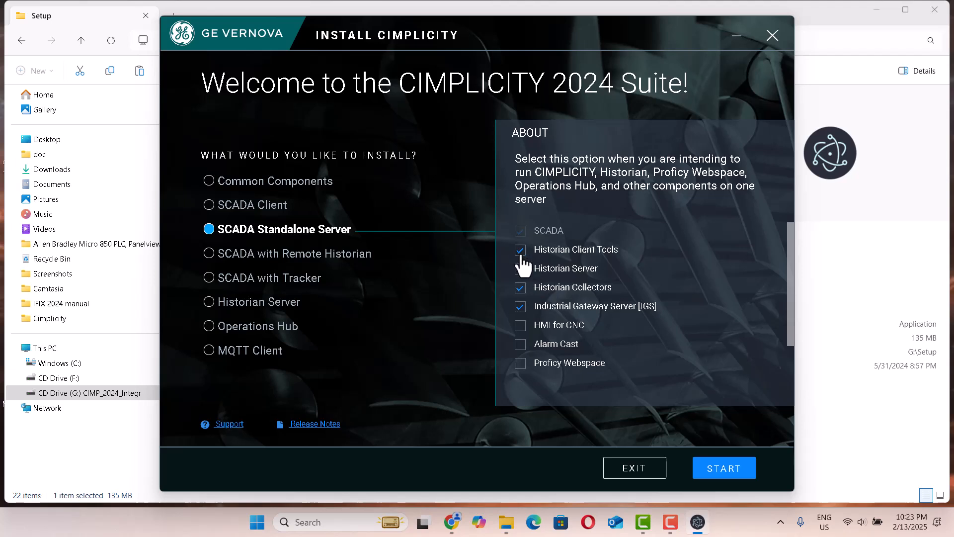
Step: Choose SCADA Standalone Server with only the SCADA and Industrial Gateway Server [IGS] components and start
{"action": "left_click", "coordinate": [520, 287]}
{"action": "left_click", "coordinate": [520, 305]}
{"action": "left_click", "coordinate": [721, 477]}
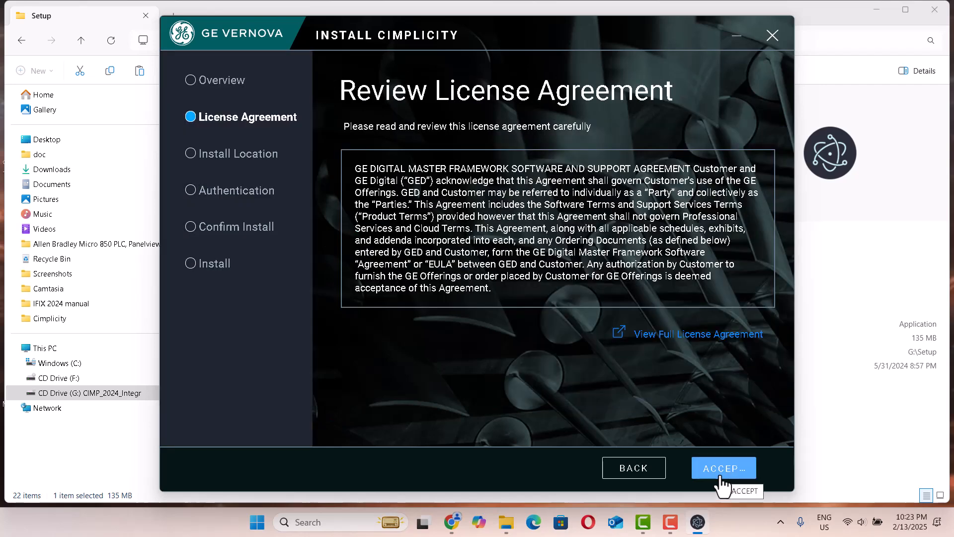
Step: Accept the license agreement and keep the default install location C:\Program Files (x86)\Proficy
{"action": "left_click", "coordinate": [721, 477]}
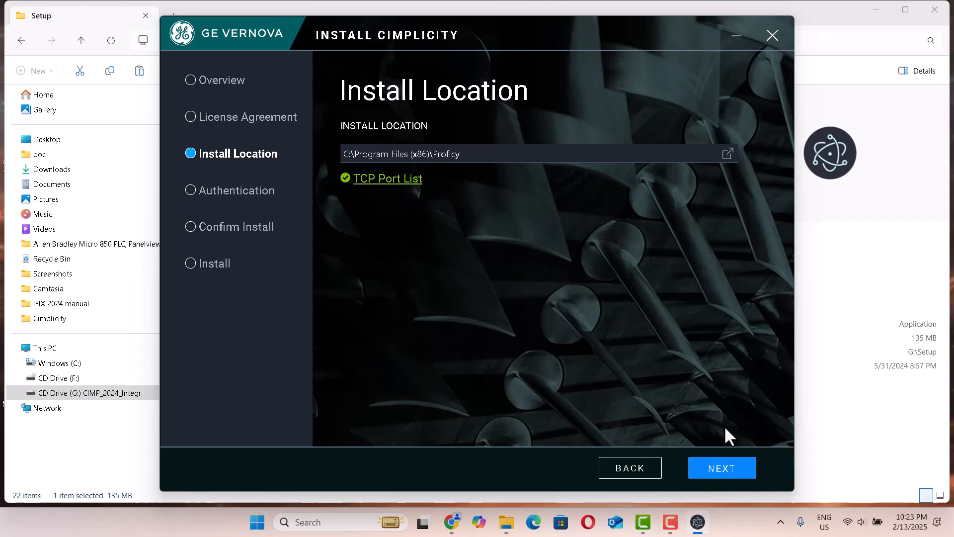
{"action": "left_click", "coordinate": [708, 476]}
{"action": "left_click", "coordinate": [710, 478]}
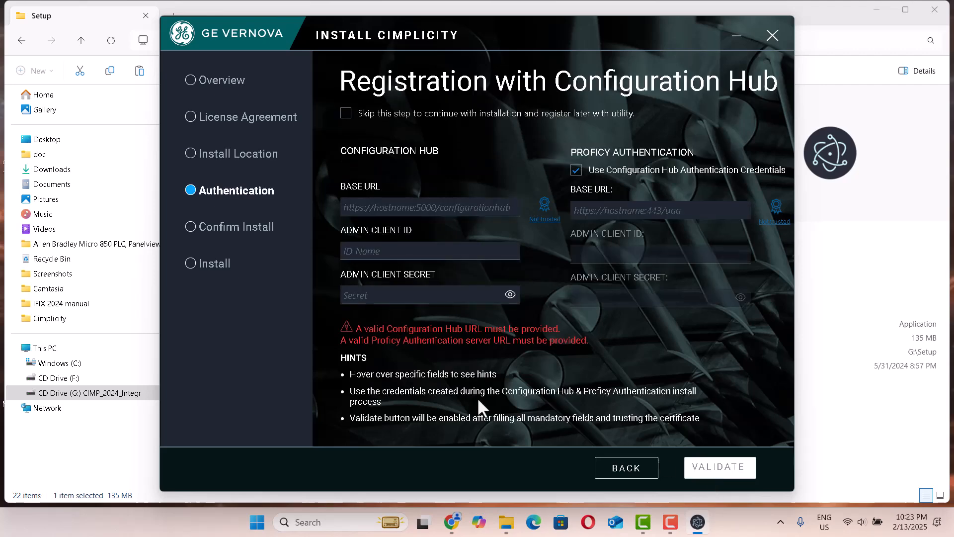
Step: Skip registration with Configuration Hub and start the installation
{"action": "left_click", "coordinate": [345, 114]}
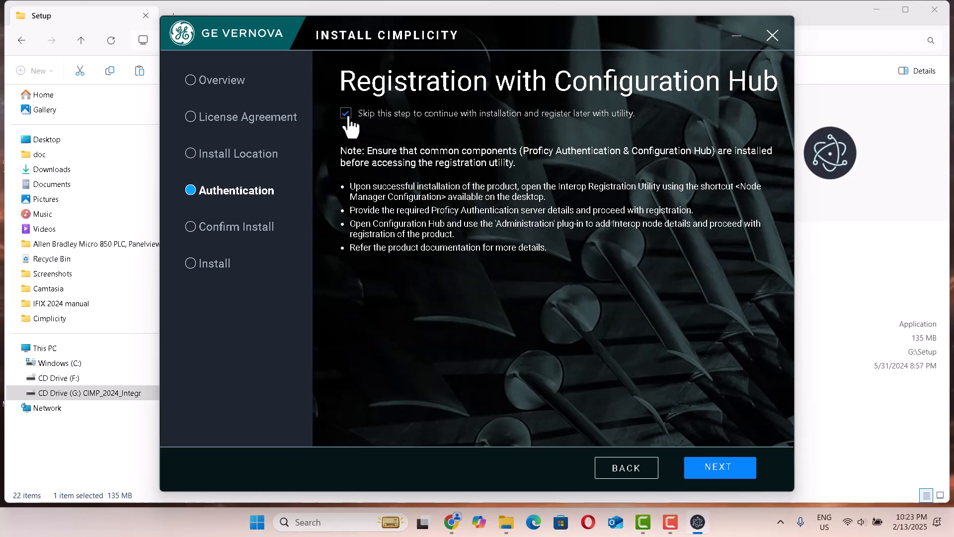
{"action": "left_click", "coordinate": [721, 473]}
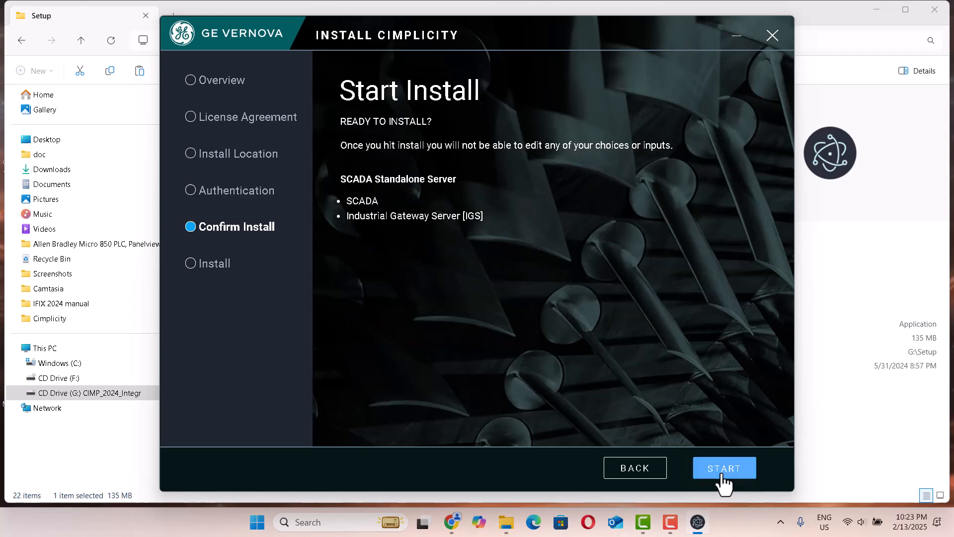
{"action": "left_click", "coordinate": [723, 477]}
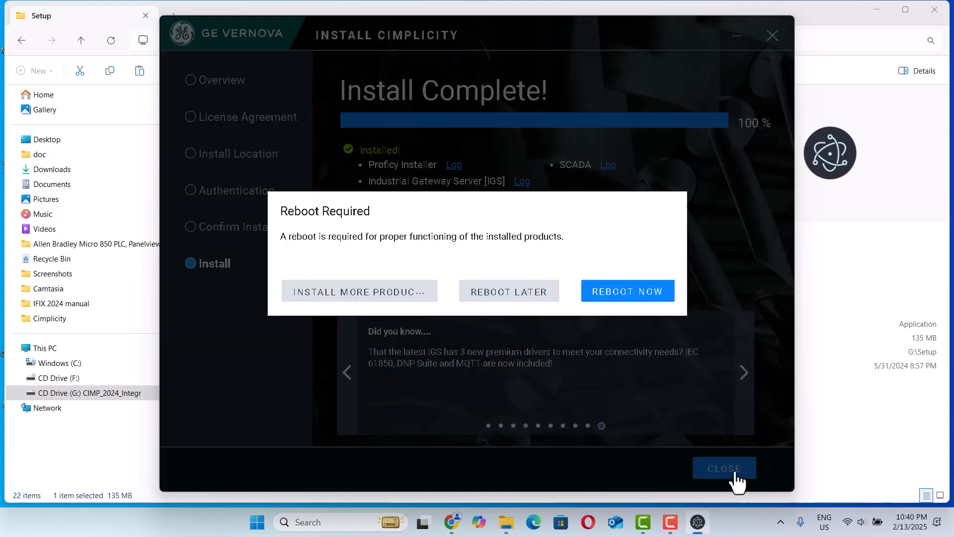
Step: Postpone the required reboot and close the Setup folder window
{"action": "left_click", "coordinate": [497, 298]}
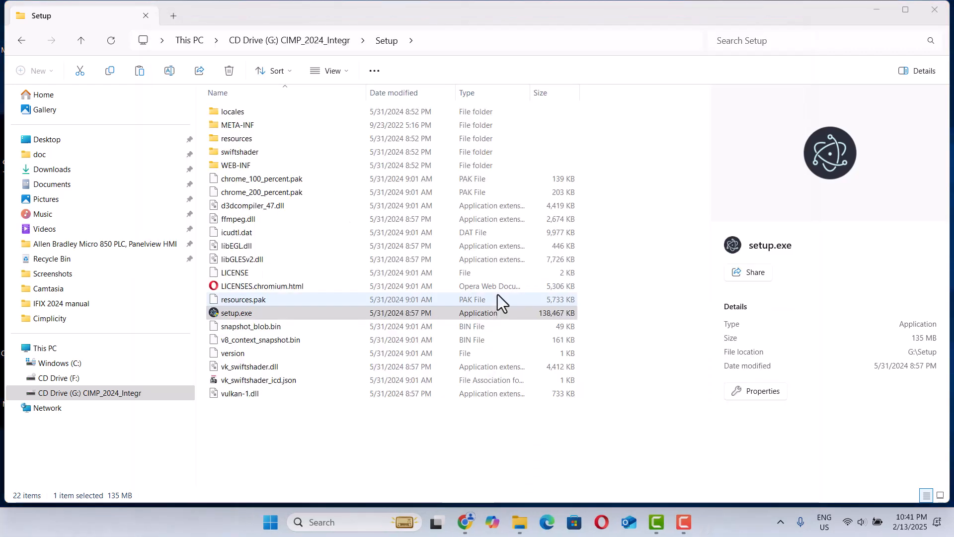
{"action": "left_click", "coordinate": [943, 10]}
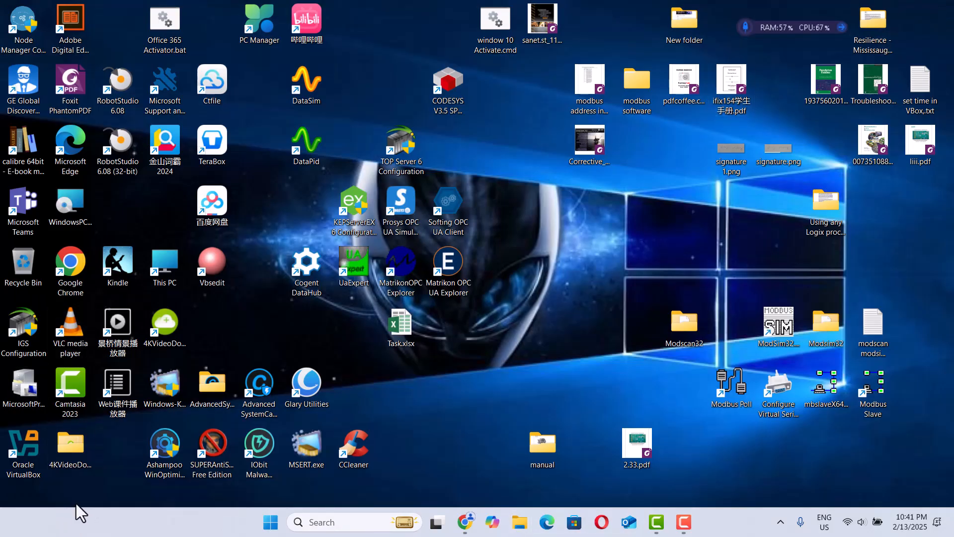
Step: Expand the HMI SCADA - CIMPLICITY 2024 folder in the Start menu's full app list
{"action": "left_click", "coordinate": [269, 522]}
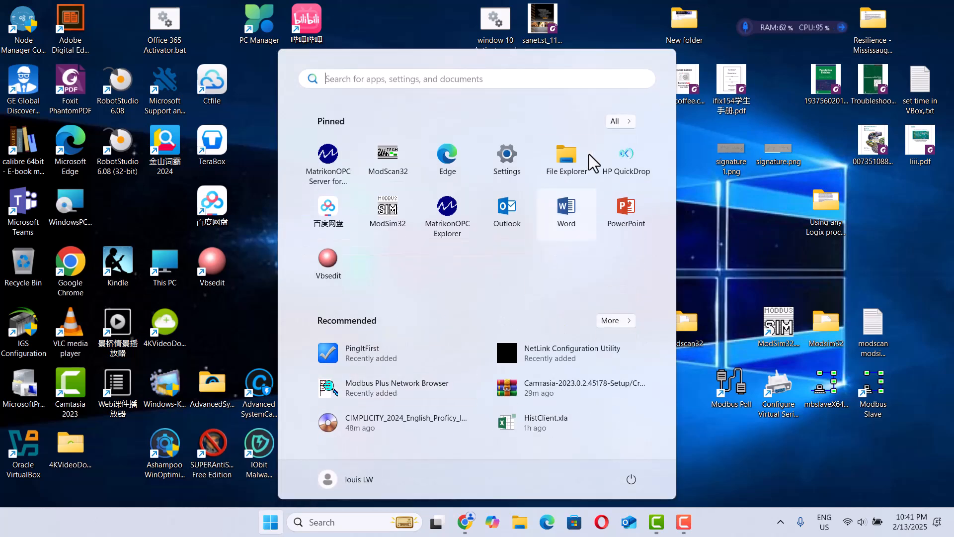
{"action": "left_click", "coordinate": [618, 123]}
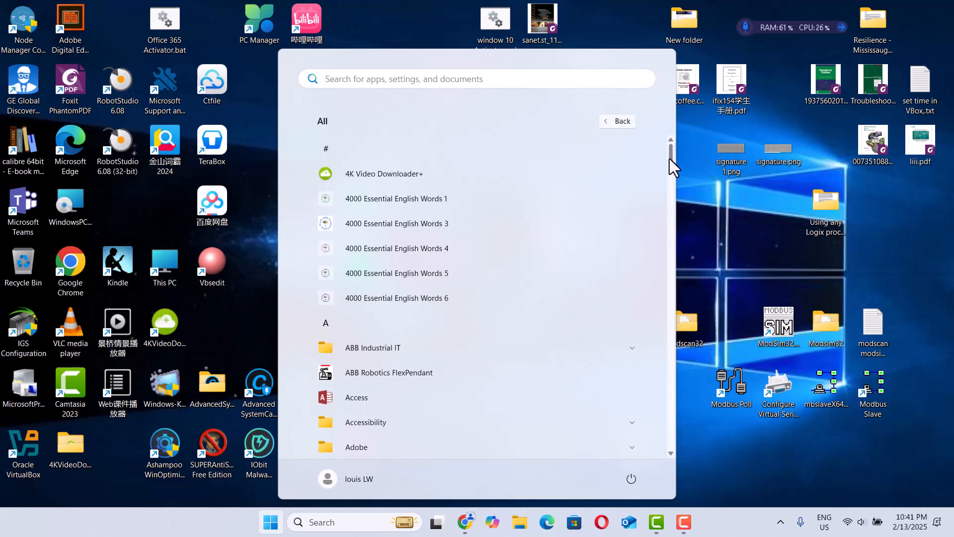
{"action": "left_click_drag", "start_coordinate": [669, 159], "coordinate": [658, 222]}
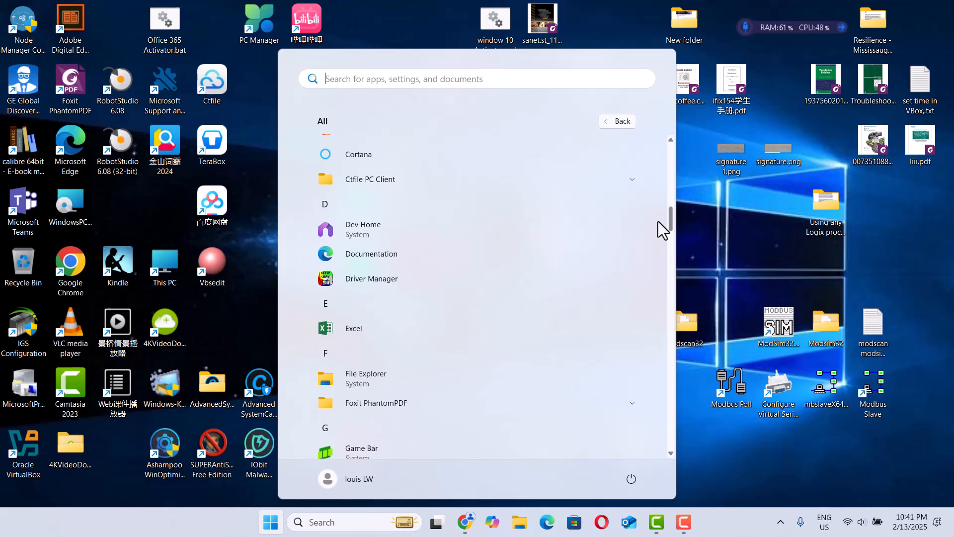
{"action": "scroll", "coordinate": [371, 210], "scroll_direction": "down", "scroll_amount": 5}
{"action": "left_click", "coordinate": [371, 210]}
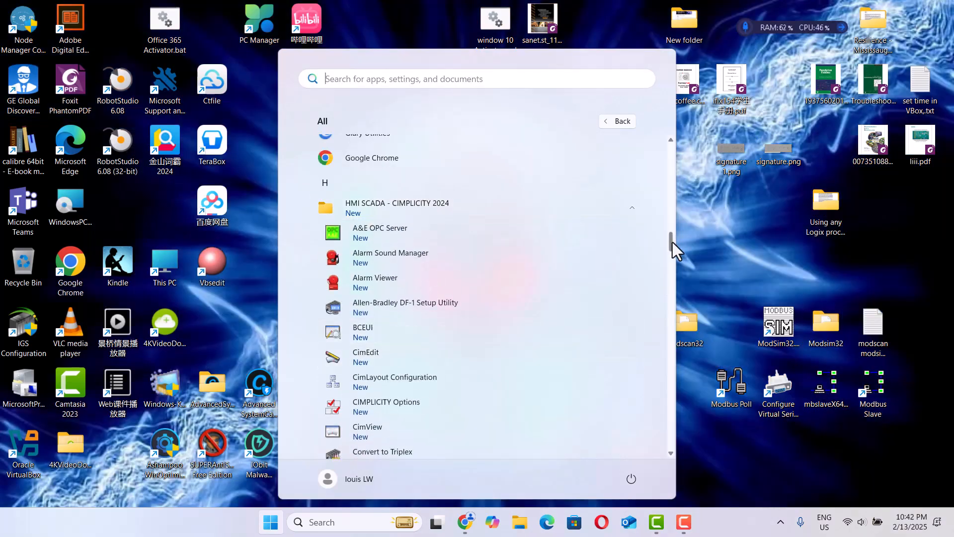
Step: Pin CIMPLICITY Workbench to Start
{"action": "left_click_drag", "start_coordinate": [672, 242], "coordinate": [664, 288]}
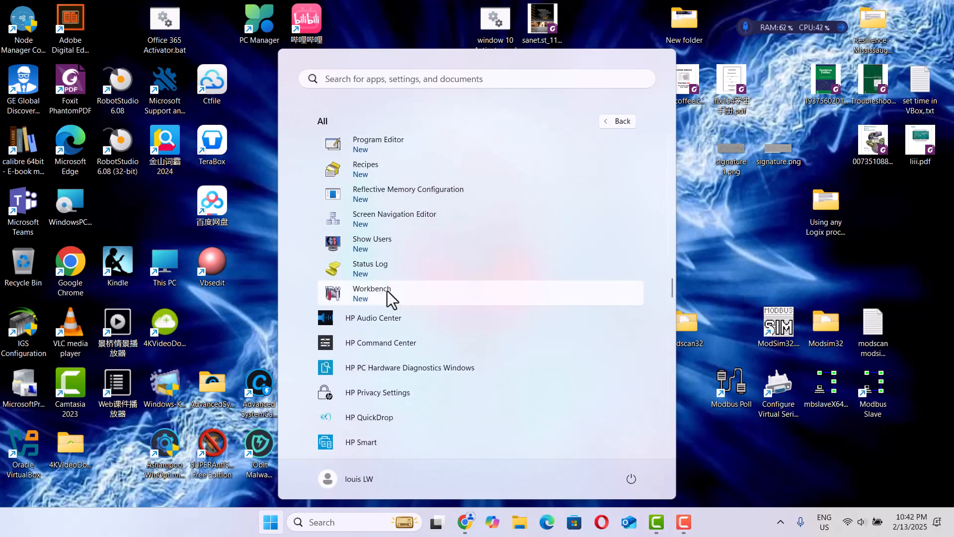
{"action": "left_click", "coordinate": [366, 297]}
{"action": "right_click", "coordinate": [366, 297]}
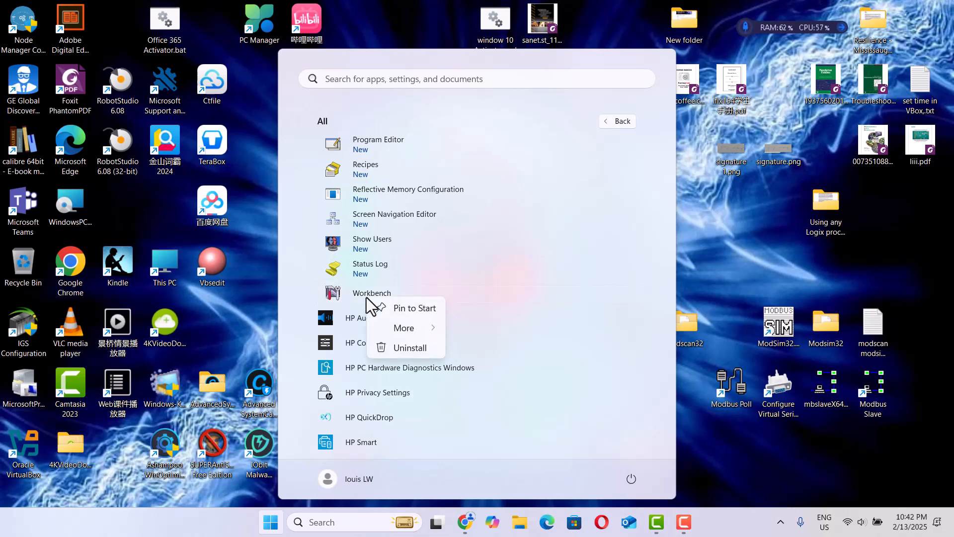
{"action": "left_click", "coordinate": [395, 307]}
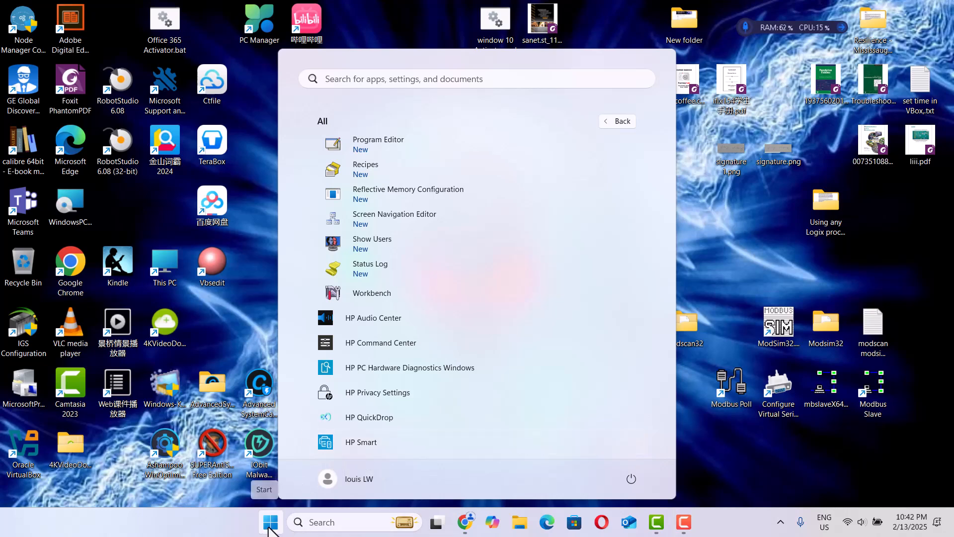
Step: Launch Workbench from the pinned Start apps
{"action": "left_click", "coordinate": [271, 524]}
{"action": "left_click", "coordinate": [271, 525]}
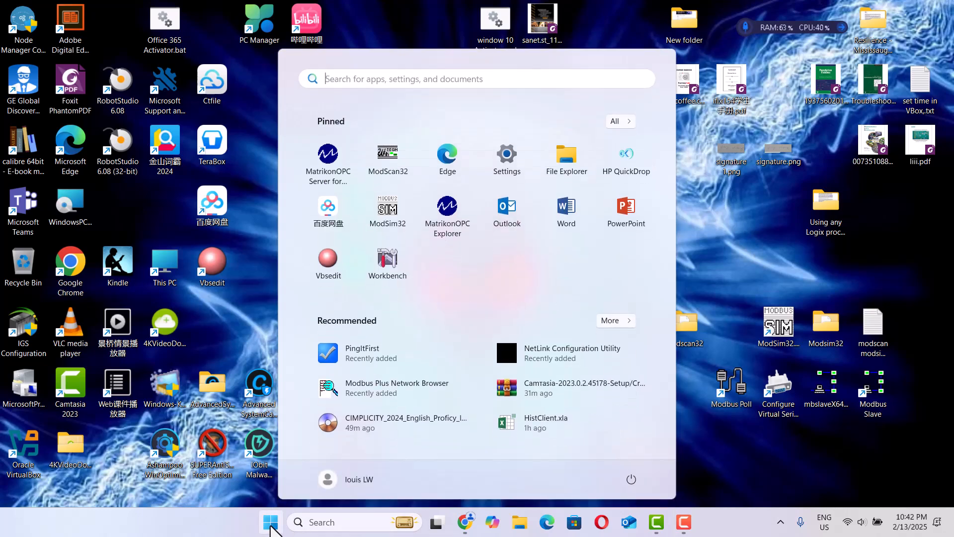
{"action": "left_click", "coordinate": [386, 272]}
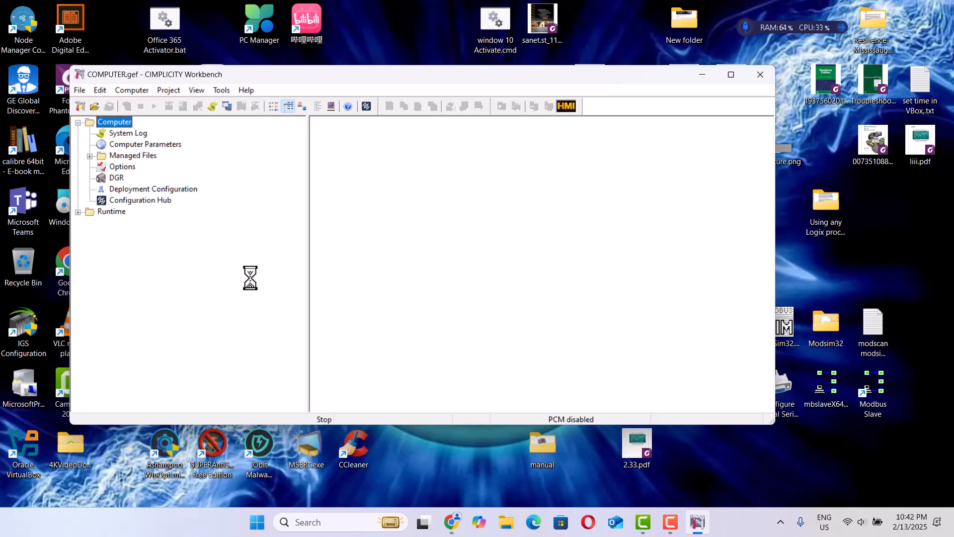
Step: Start a new project and enter the username TEST plus the account password and its confirmation in the new-project user dialog
{"action": "left_click", "coordinate": [80, 107]}
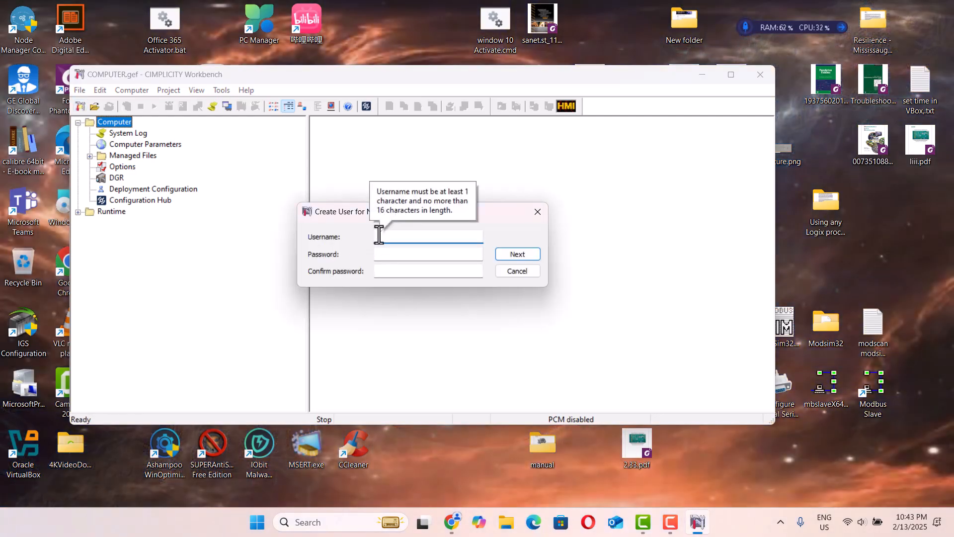
{"action": "type", "text": "TEST"}
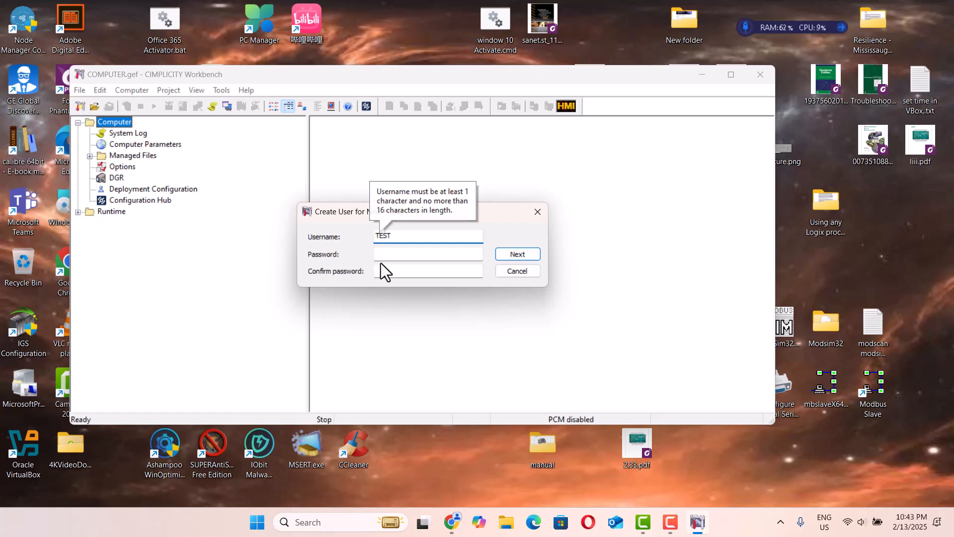
{"action": "left_click", "coordinate": [384, 255]}
{"action": "type", "text": "TEST"}
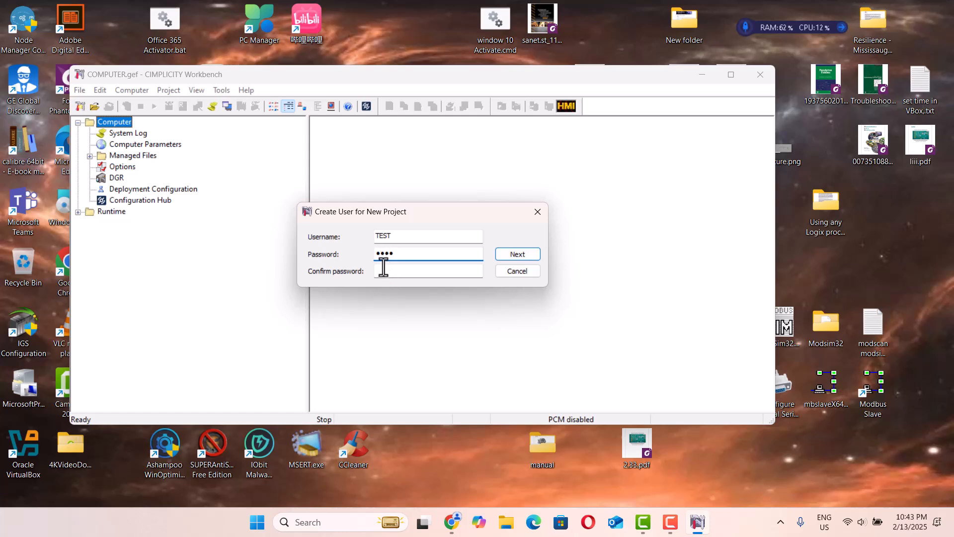
{"action": "left_click", "coordinate": [383, 271]}
{"action": "type", "text": "TEST"}
{"action": "left_click", "coordinate": [524, 257]}
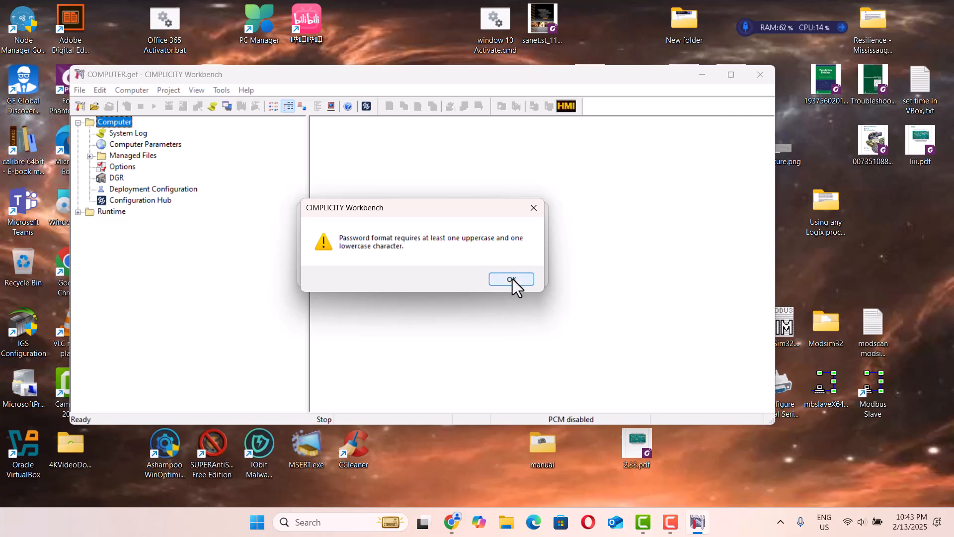
{"action": "left_click", "coordinate": [512, 279]}
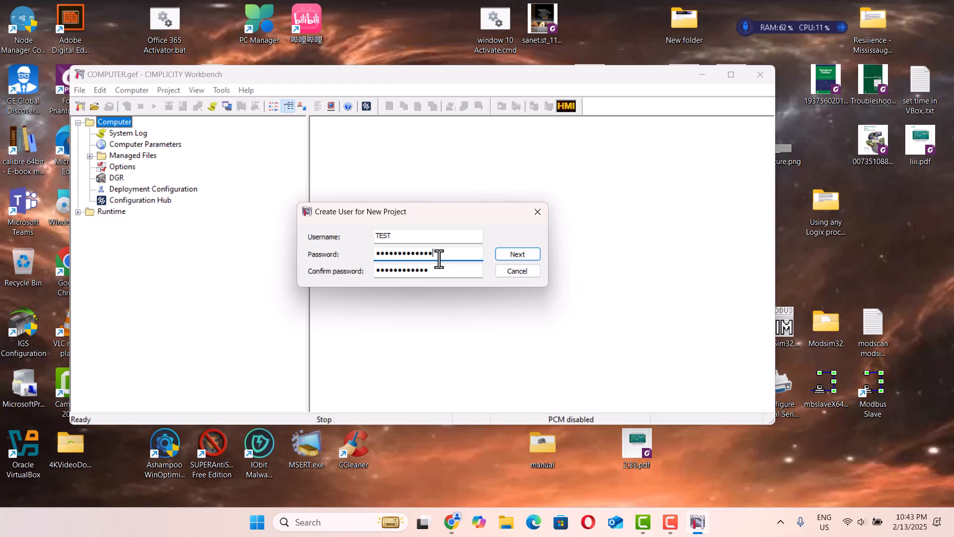
Step: Re-enter a stronger account password in both password fields and continue to project creation
{"action": "left_click", "coordinate": [437, 271]}
{"action": "type", "text": "1"}
{"action": "left_click", "coordinate": [512, 258]}
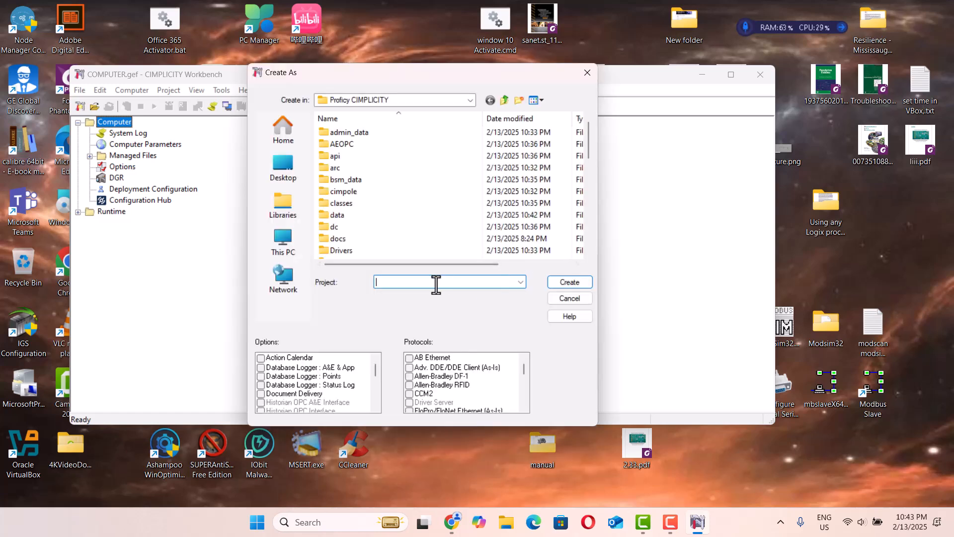
Step: Name the new project testproject and try to create it in the Proficy CIMPLICITY folder
{"action": "type", "text": "test"}
{"action": "left_click", "coordinate": [573, 281]}
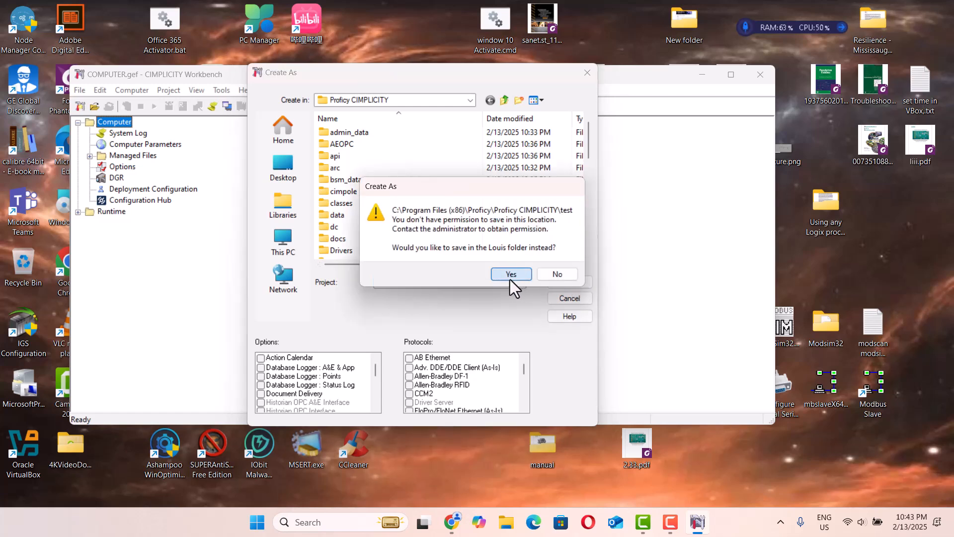
{"action": "left_click", "coordinate": [558, 274]}
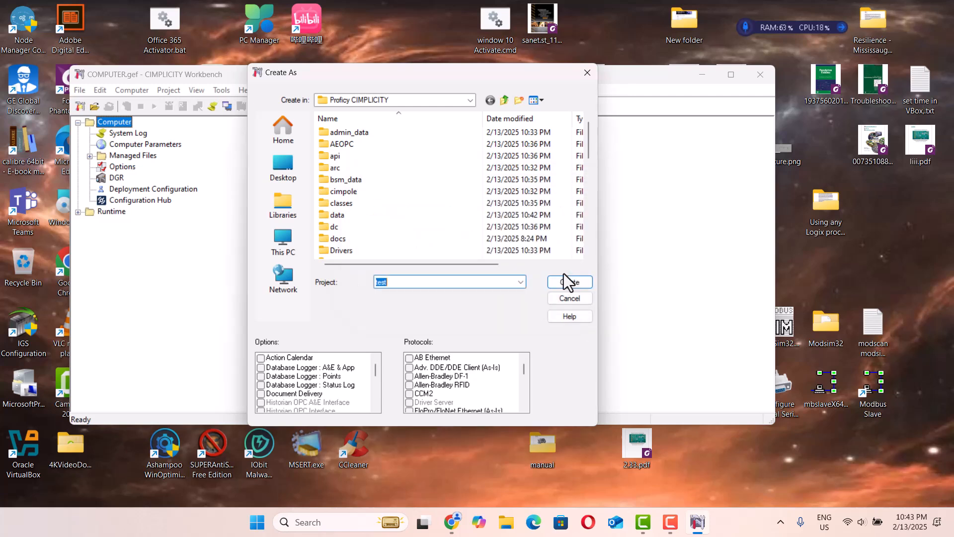
{"action": "left_click", "coordinate": [408, 284]}
{"action": "type", "text": "proj"}
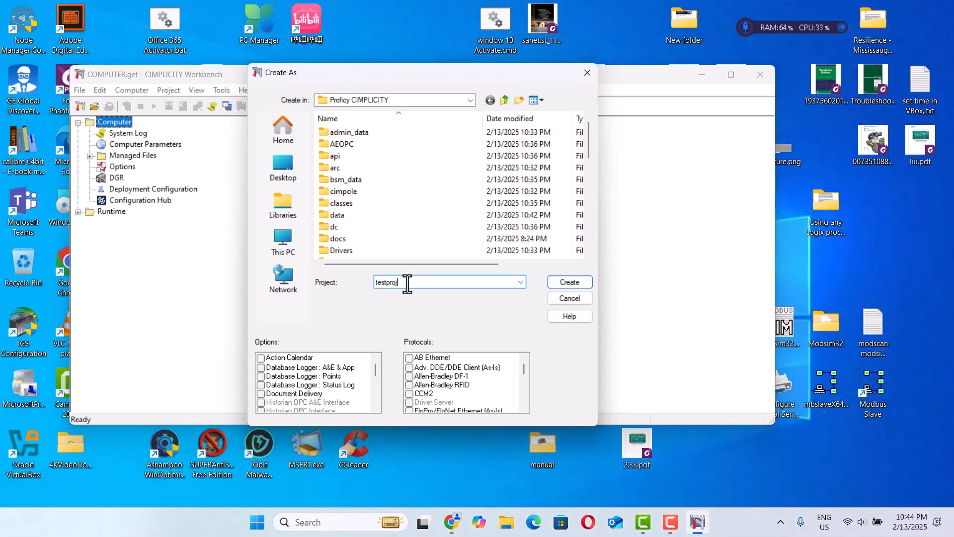
{"action": "type", "text": "ect"}
{"action": "left_click", "coordinate": [553, 281]}
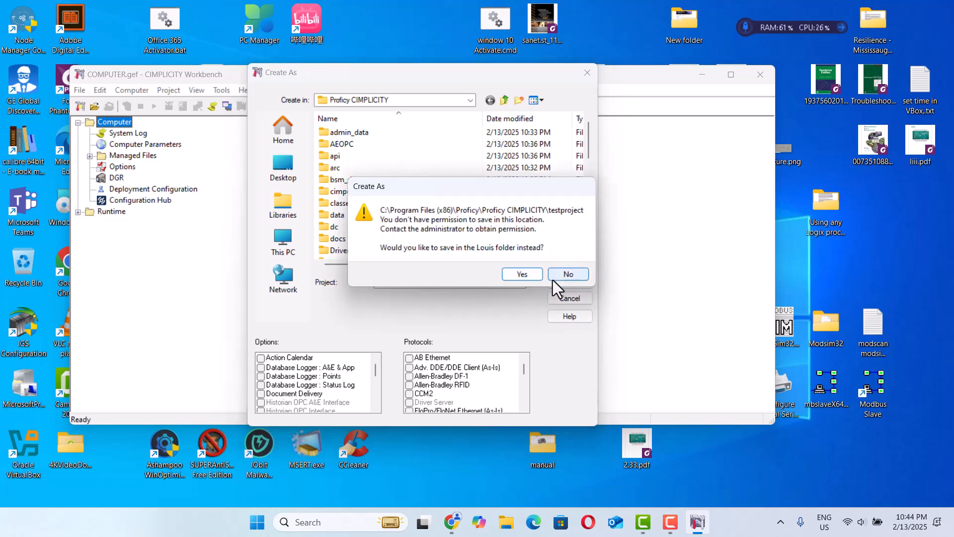
Step: Accept saving in the Louis user folder, create the project, and confirm its default project properties
{"action": "left_click", "coordinate": [528, 276]}
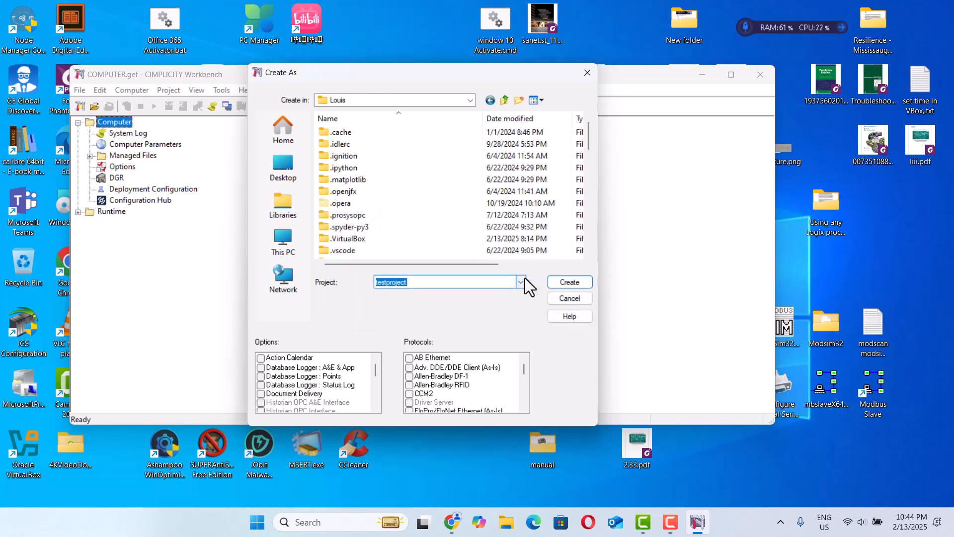
{"action": "left_click", "coordinate": [565, 287]}
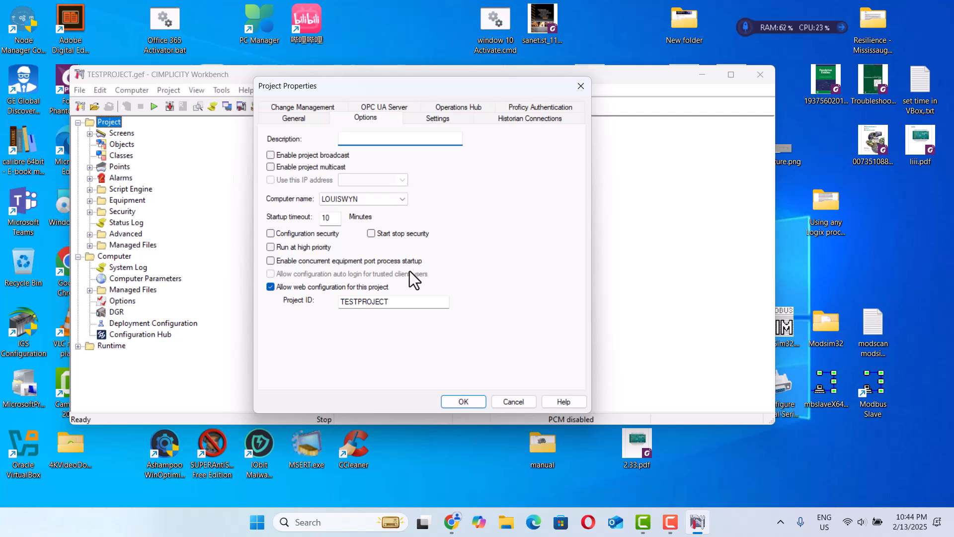
{"action": "left_click", "coordinate": [466, 404]}
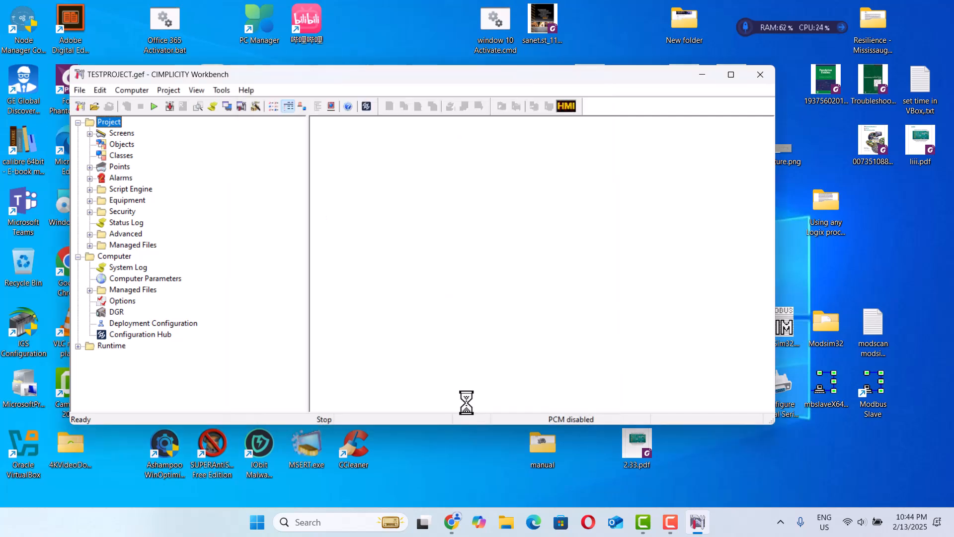
Step: Create a new screen under the project's Screens, starting the project and continuing without a base license
{"action": "left_click", "coordinate": [115, 134]}
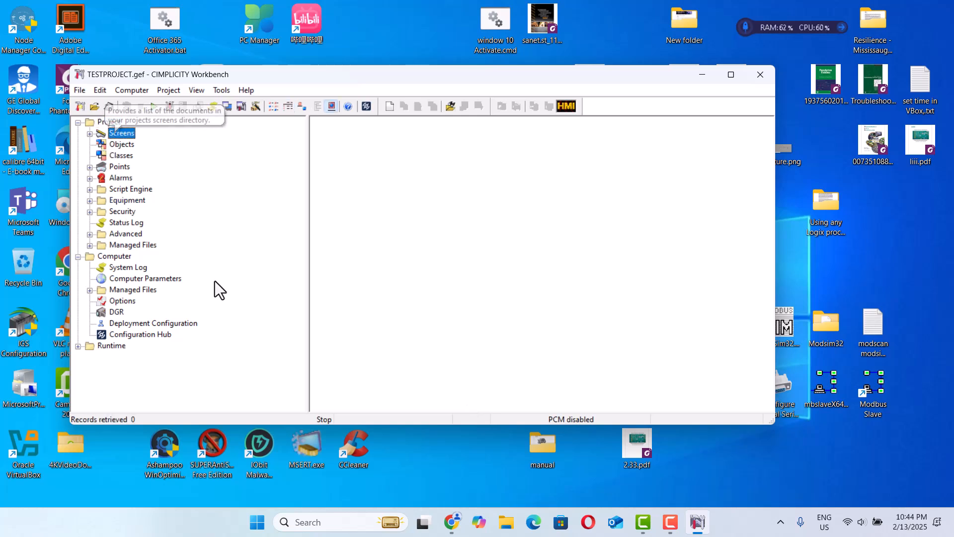
{"action": "left_click", "coordinate": [90, 134]}
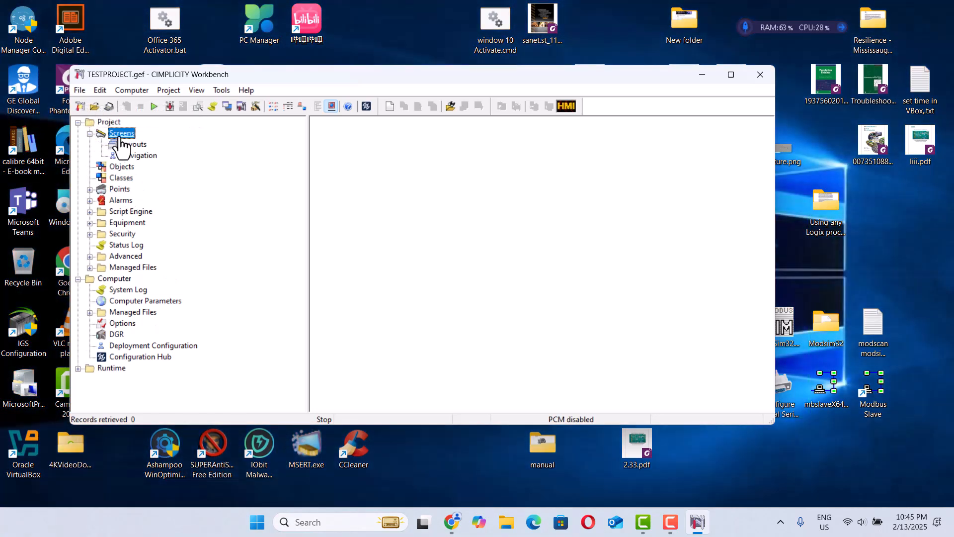
{"action": "right_click", "coordinate": [120, 139]}
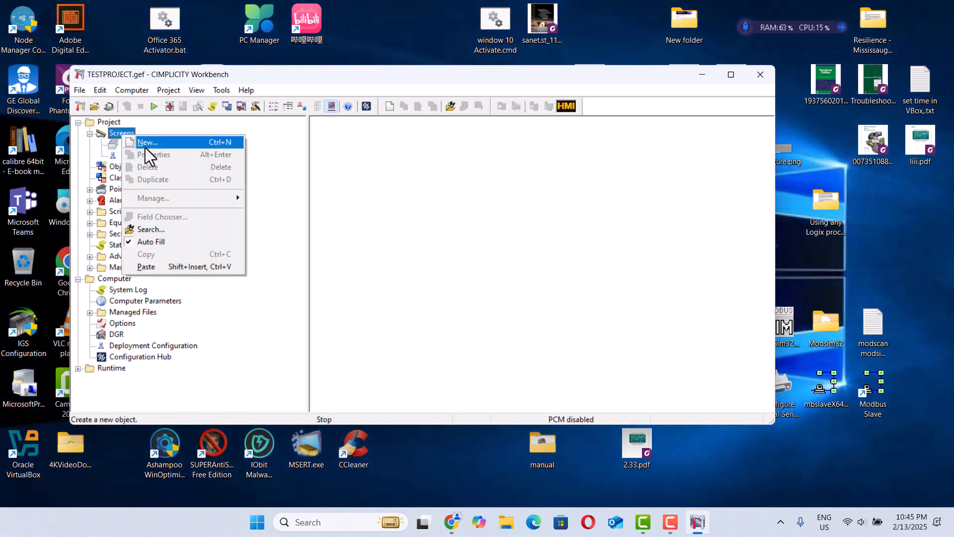
{"action": "left_click", "coordinate": [145, 148]}
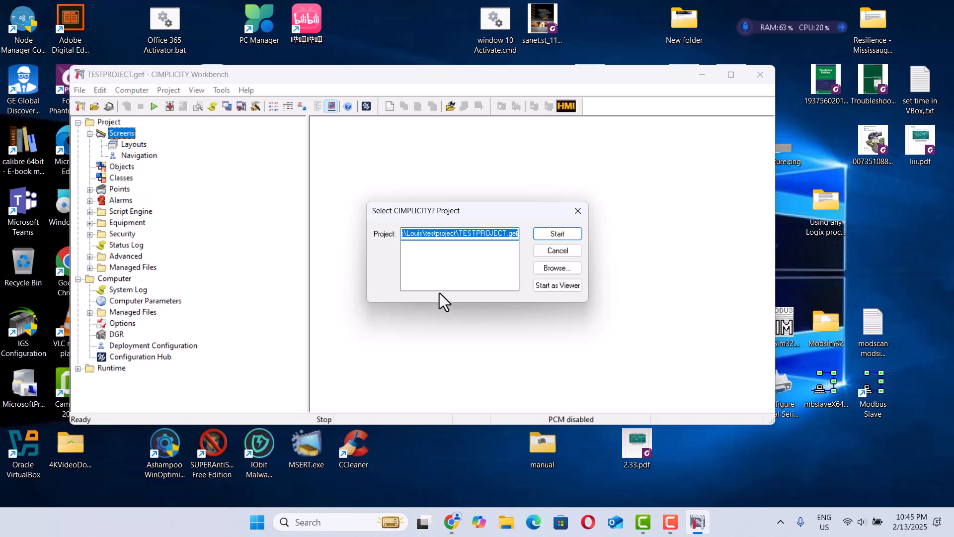
{"action": "left_click", "coordinate": [557, 237]}
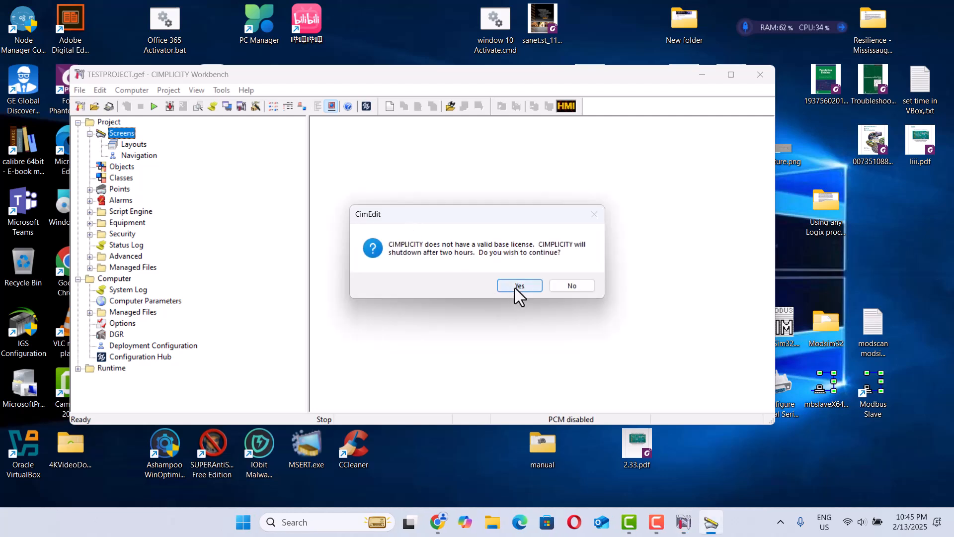
{"action": "left_click", "coordinate": [519, 286]}
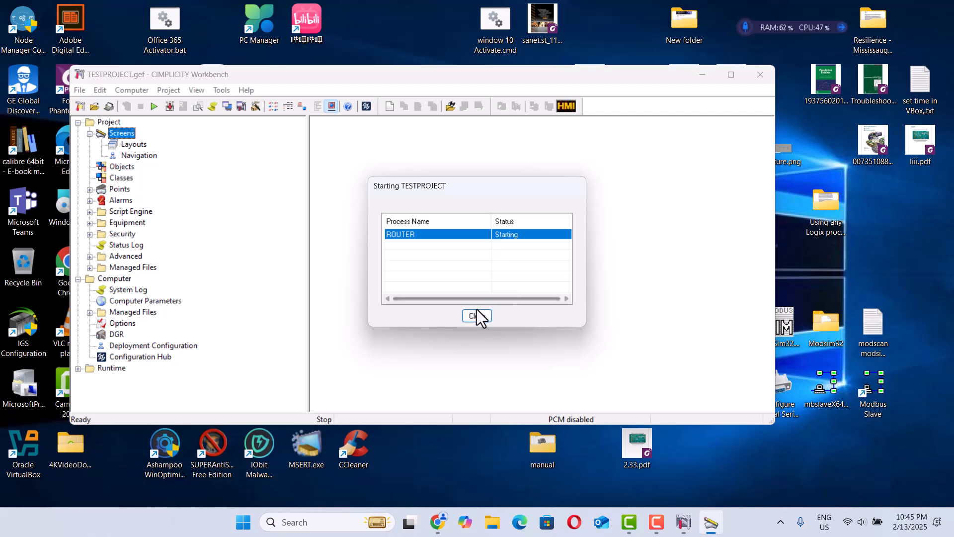
{"action": "left_click", "coordinate": [471, 316]}
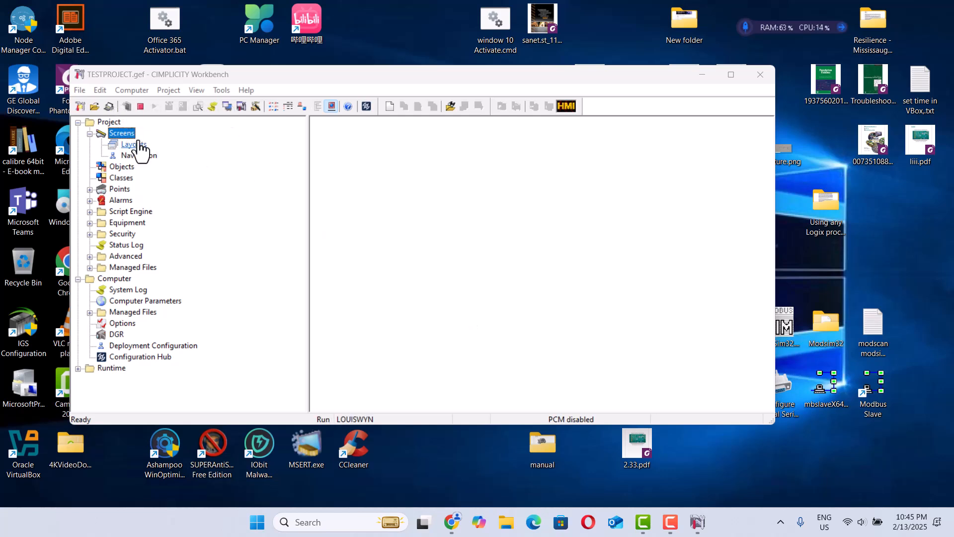
Step: Close the extra CimEdit2 window and reposition the CimEdit1 screen editor
{"action": "right_click", "coordinate": [119, 133]}
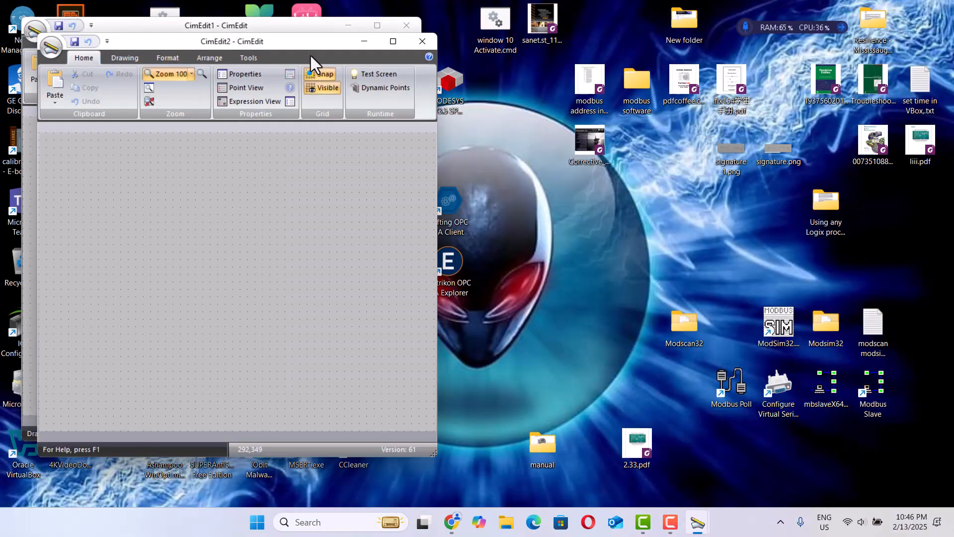
{"action": "left_click", "coordinate": [422, 42]}
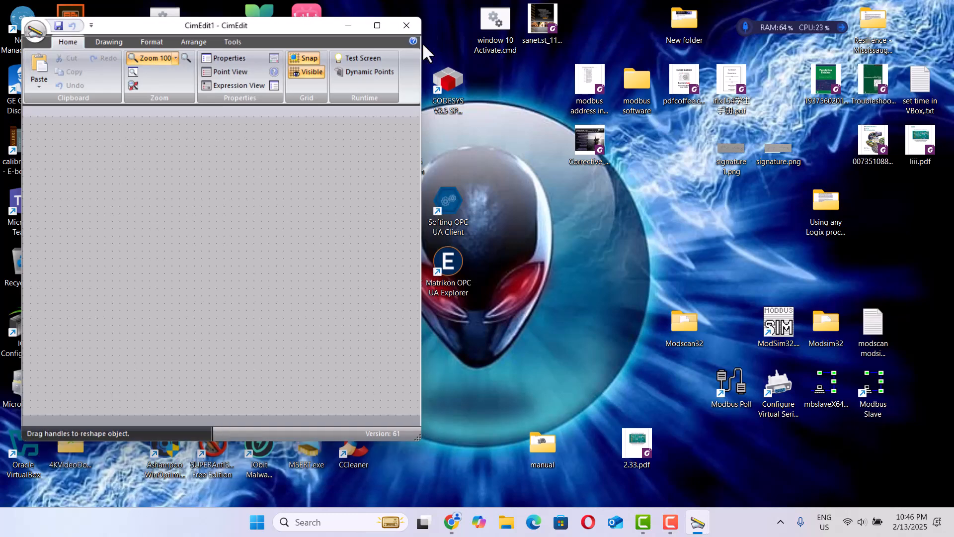
{"action": "left_click_drag", "start_coordinate": [293, 31], "coordinate": [570, 51]}
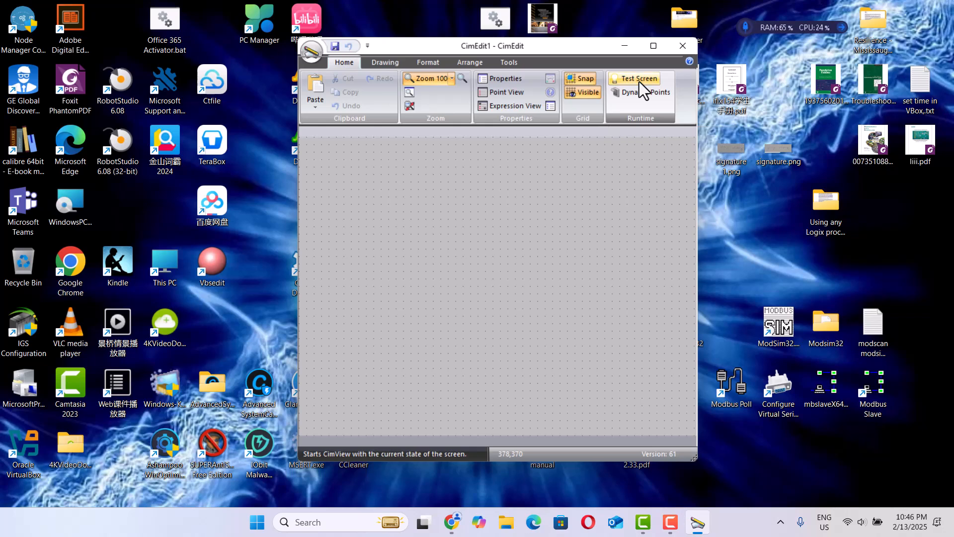
Step: Test the blank screen in CimView and close the viewer
{"action": "left_click_drag", "start_coordinate": [401, 186], "coordinate": [474, 239]}
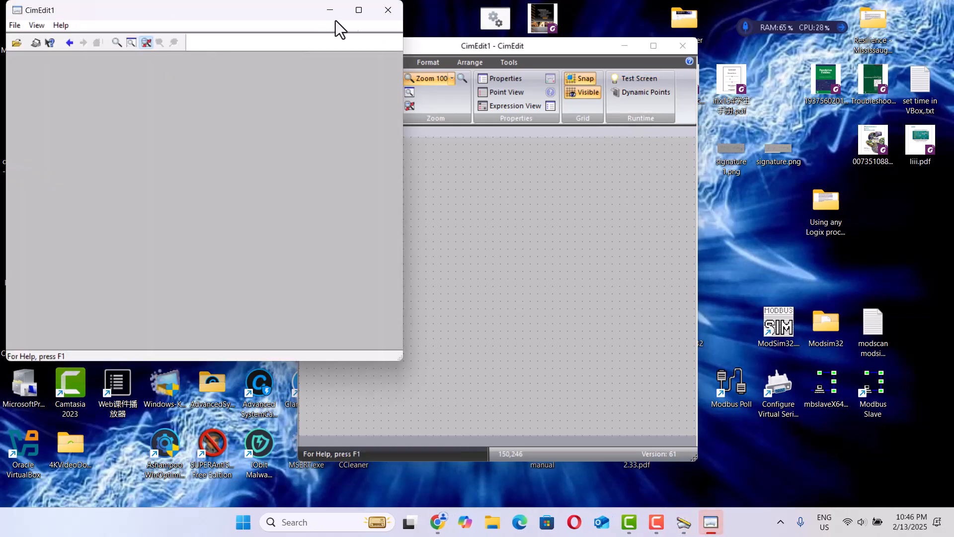
{"action": "left_click", "coordinate": [386, 12]}
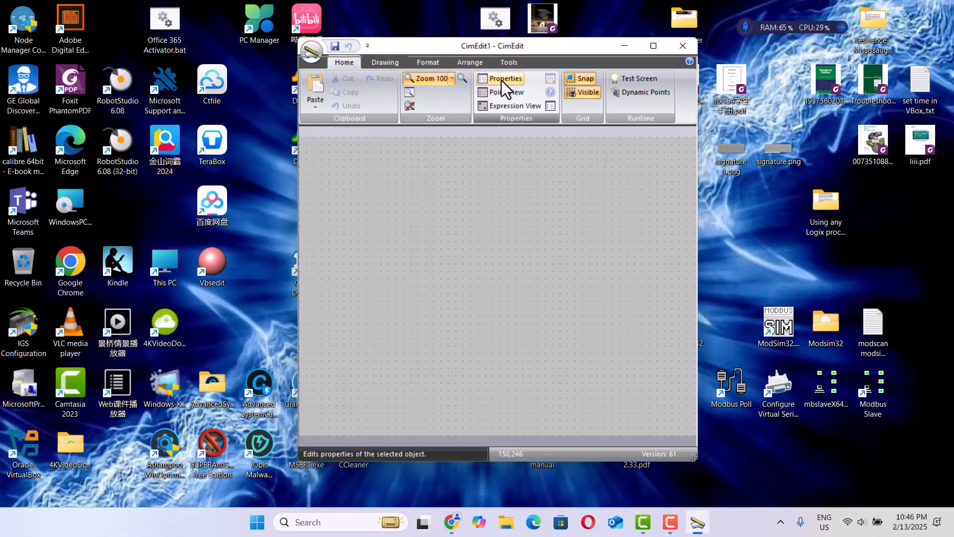
Step: Review the Drawing, Format and Arrange tools in CimEdit, then close the editor
{"action": "left_click", "coordinate": [386, 63]}
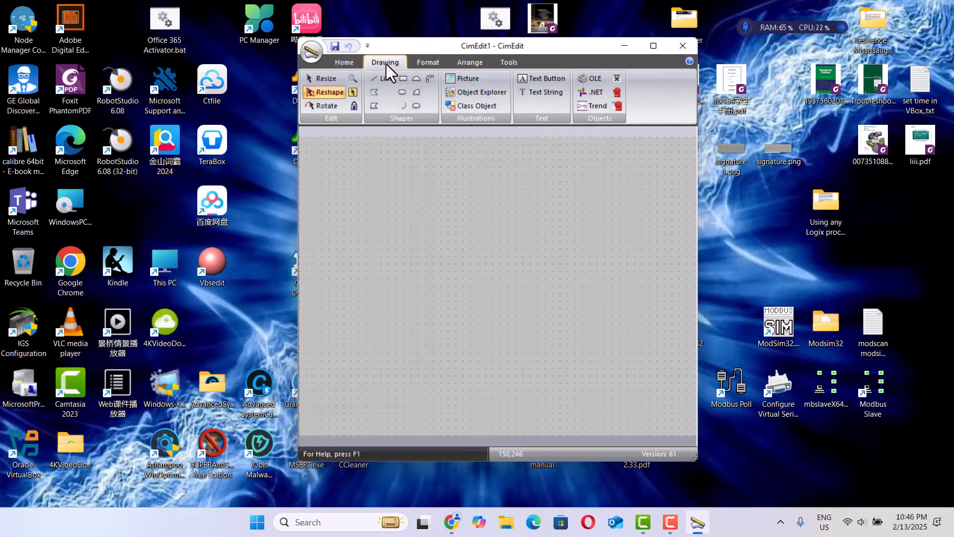
{"action": "left_click", "coordinate": [428, 64]}
{"action": "left_click", "coordinate": [472, 65]}
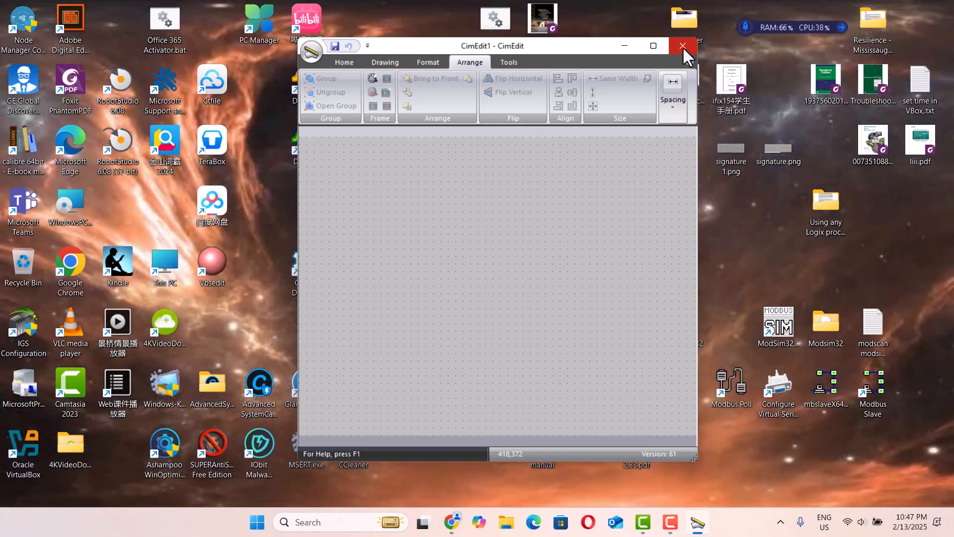
{"action": "left_click", "coordinate": [682, 47]}
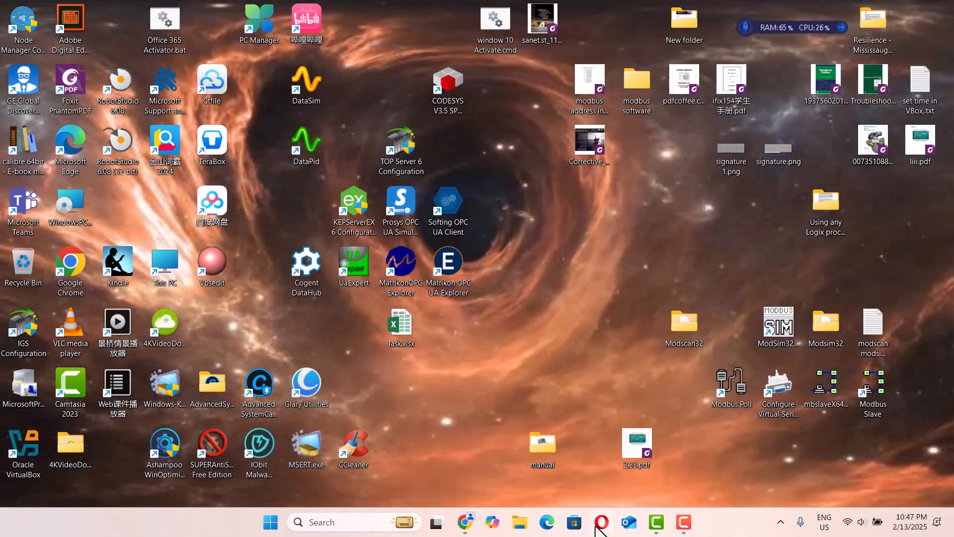